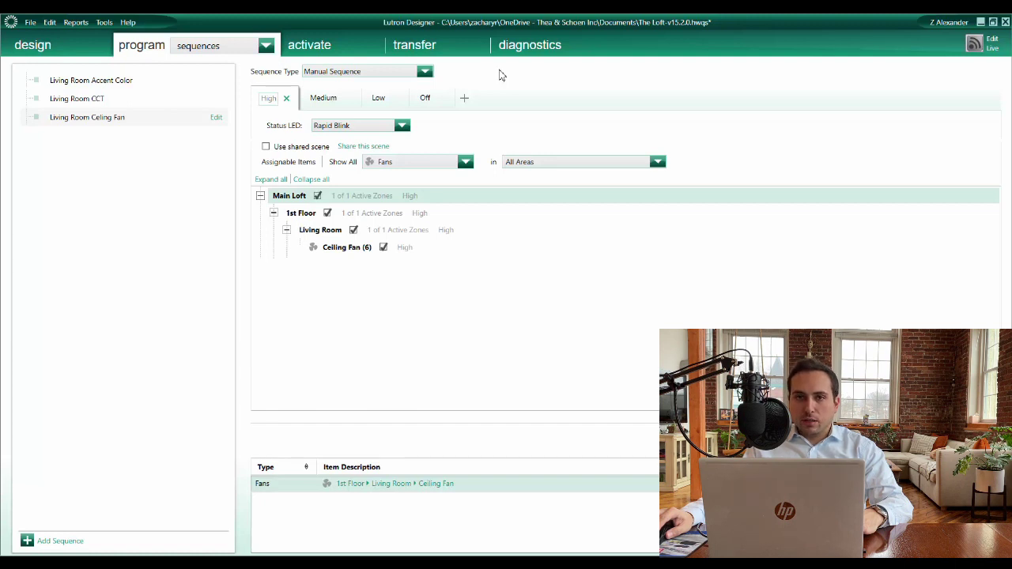
Keep the Ceiling Fan sequence as a Manual Sequence and review its Medium, Low and Off steps.
{"action": "left_click", "coordinate": [427, 72]}
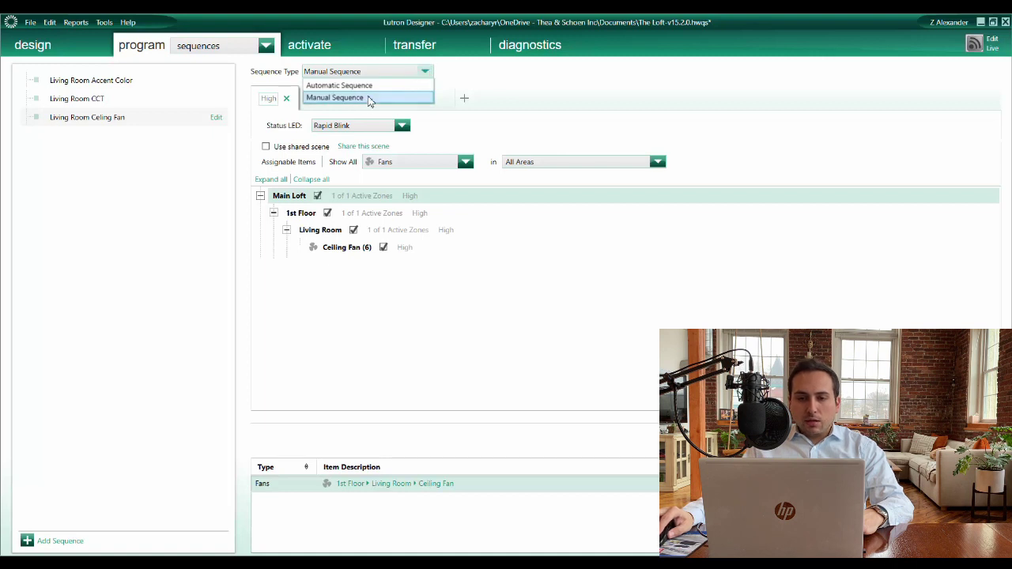
{"action": "left_click", "coordinate": [518, 82]}
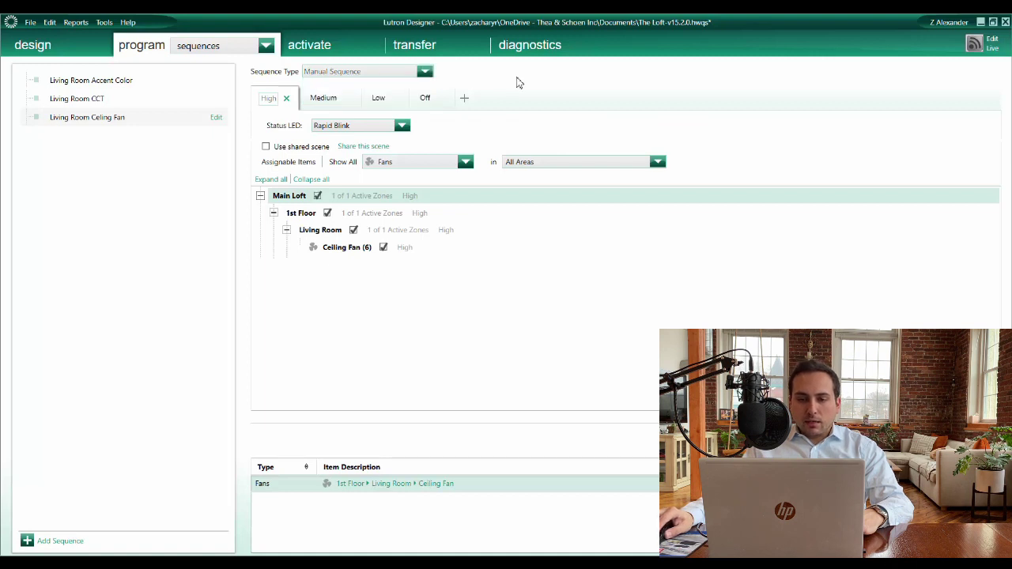
{"action": "left_click", "coordinate": [321, 101]}
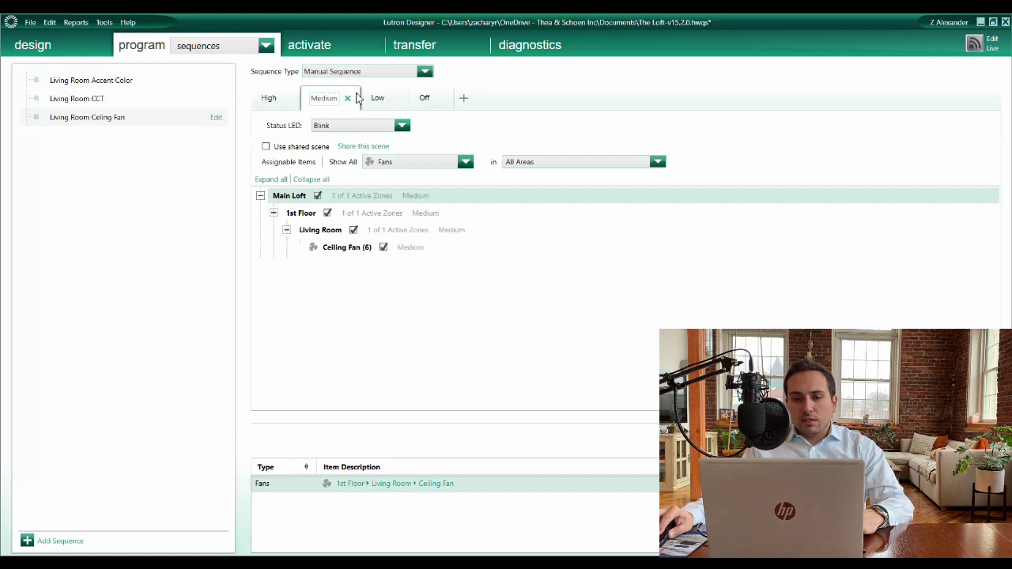
{"action": "left_click", "coordinate": [379, 98]}
{"action": "left_click", "coordinate": [424, 99]}
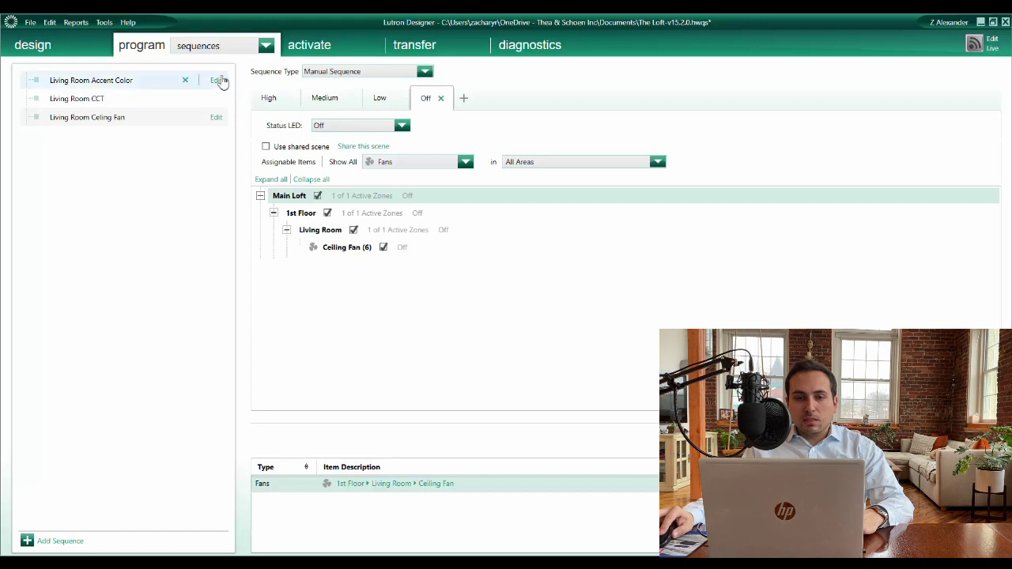
Open the Living Room Accent Color sequence and list Ketra groups under Floor 001.
{"action": "left_click", "coordinate": [111, 86]}
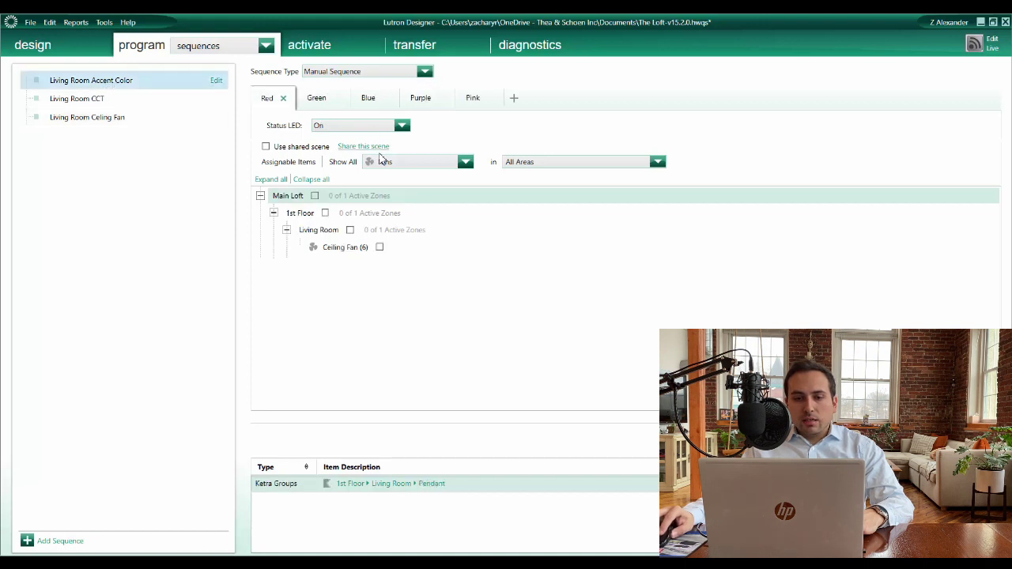
{"action": "left_click", "coordinate": [420, 163]}
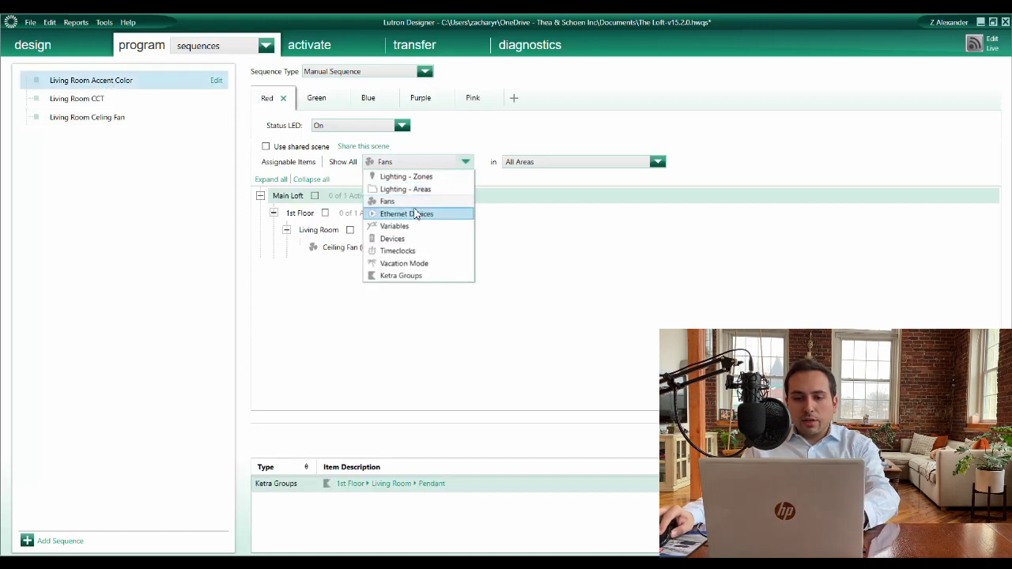
{"action": "left_click", "coordinate": [403, 275]}
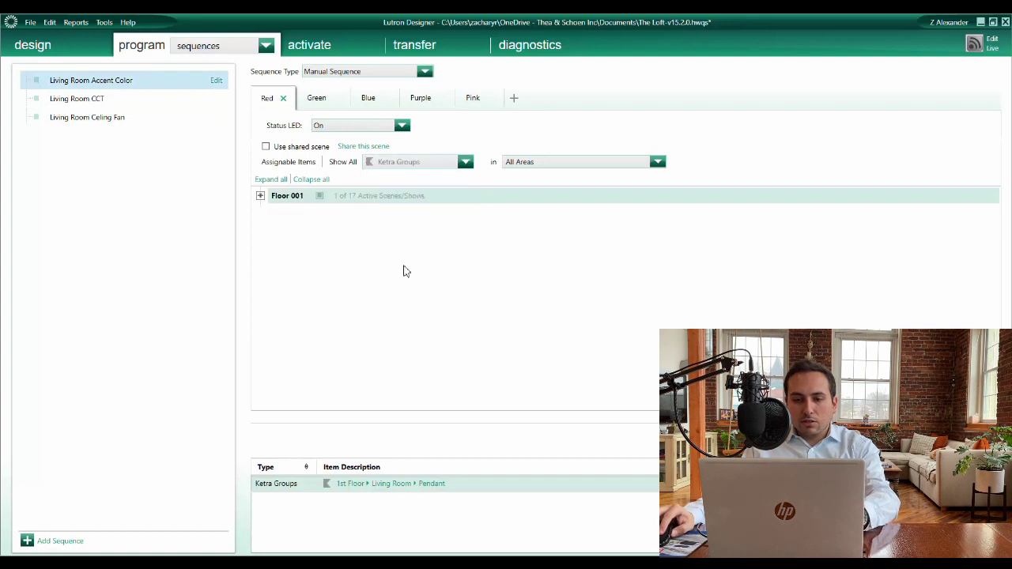
{"action": "left_click", "coordinate": [260, 196]}
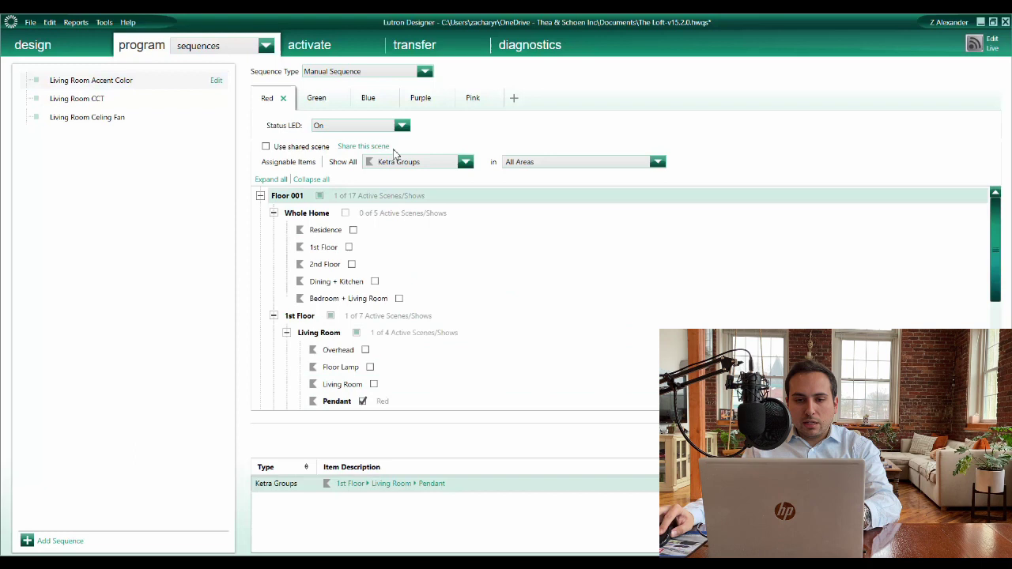
Check the Pendant colour in the Green and Blue steps, then open Living Room CCT.
{"action": "left_click", "coordinate": [320, 98]}
{"action": "left_click", "coordinate": [368, 97]}
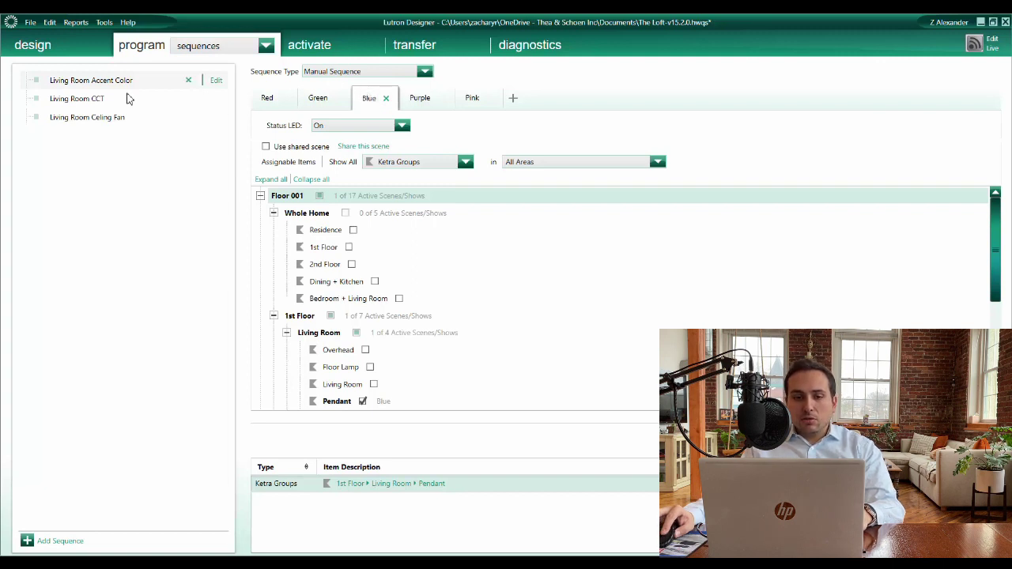
{"action": "left_click", "coordinate": [99, 101]}
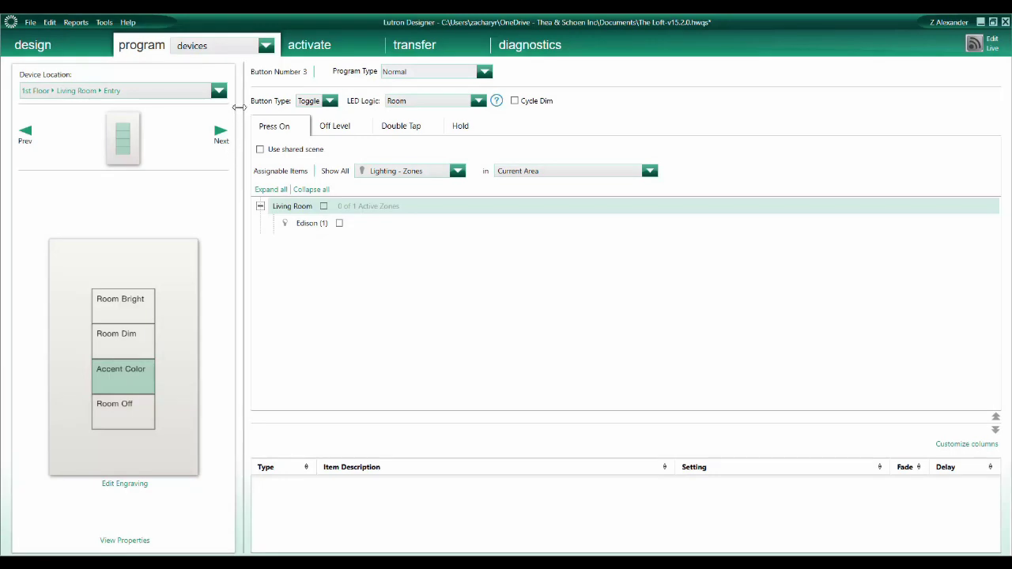
Add a new sequence on the program > sequences page.
{"action": "left_click", "coordinate": [265, 45]}
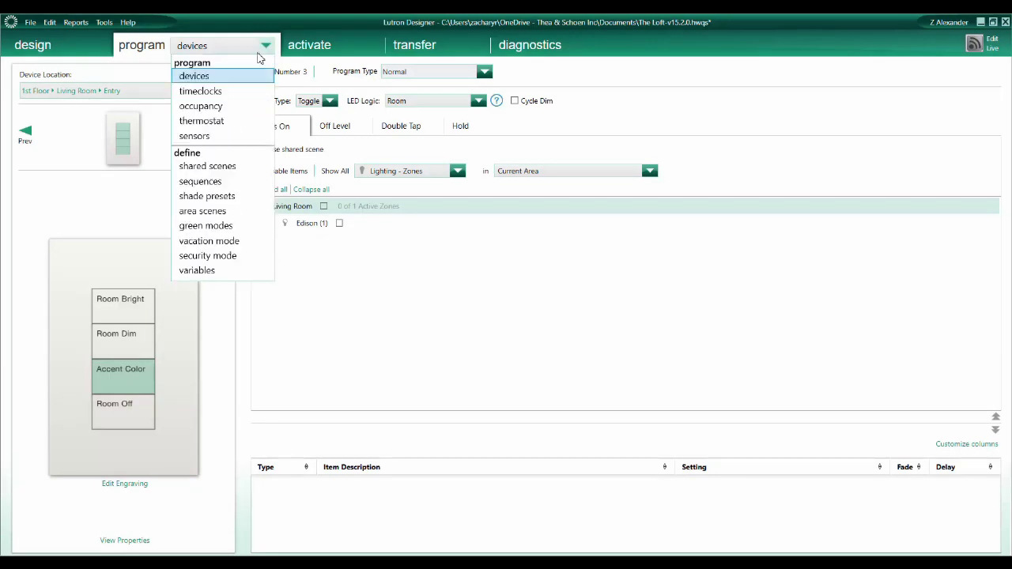
{"action": "left_click", "coordinate": [207, 181]}
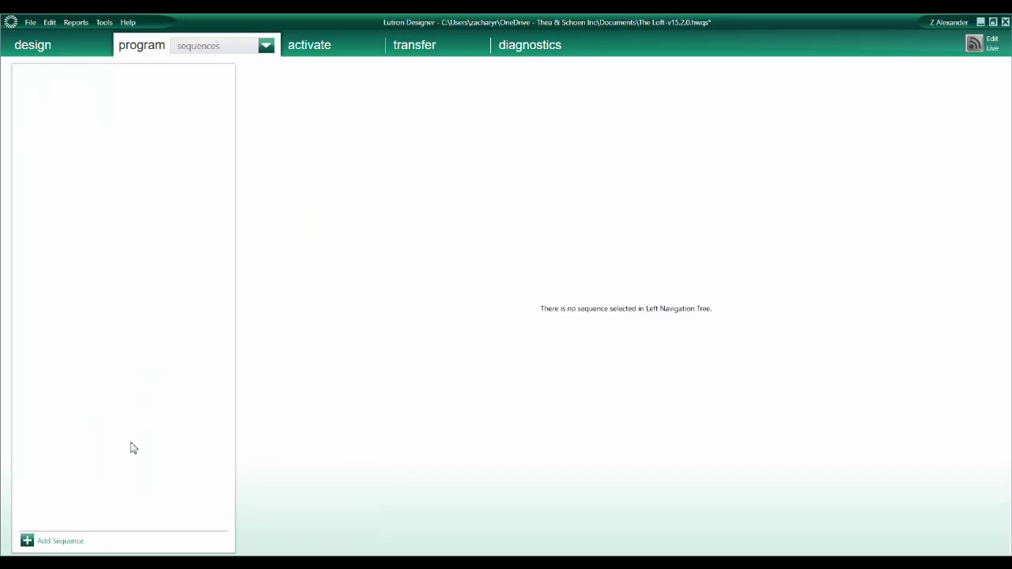
{"action": "left_click", "coordinate": [65, 541]}
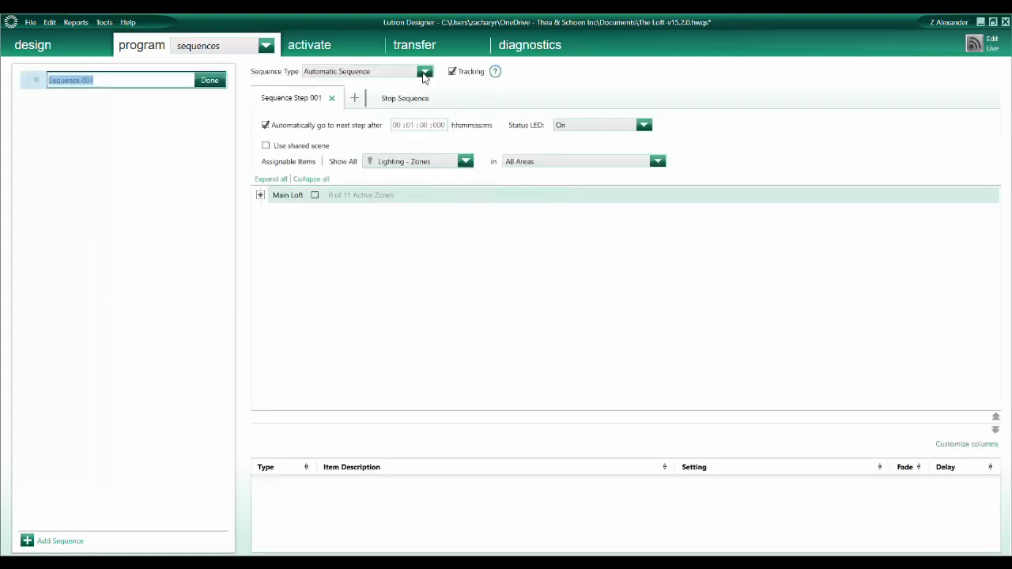
Make the new sequence a Manual Sequence and name it 'Living Room Accent Color'.
{"action": "left_click", "coordinate": [424, 73]}
{"action": "left_click", "coordinate": [410, 101]}
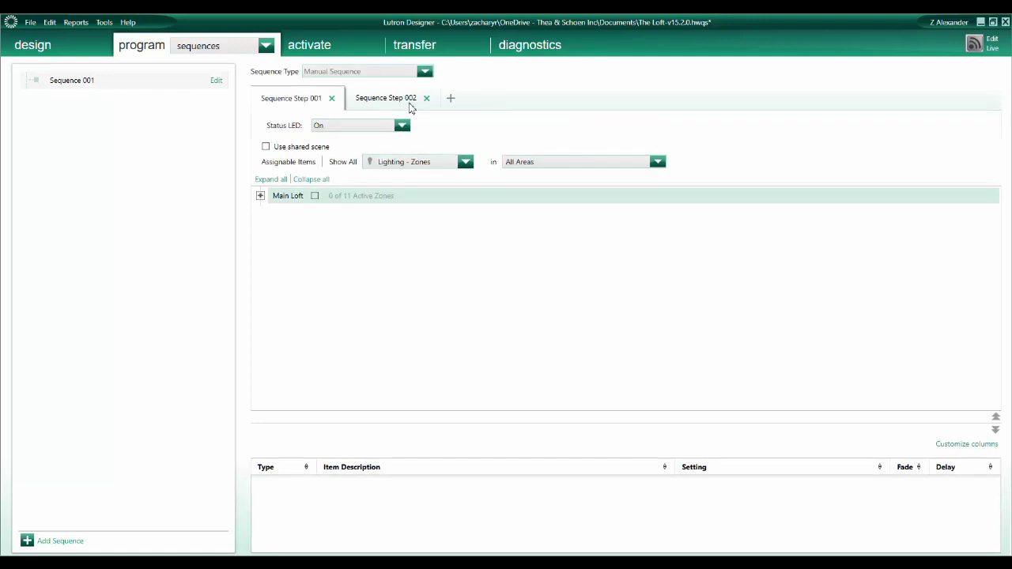
{"action": "left_click", "coordinate": [217, 82]}
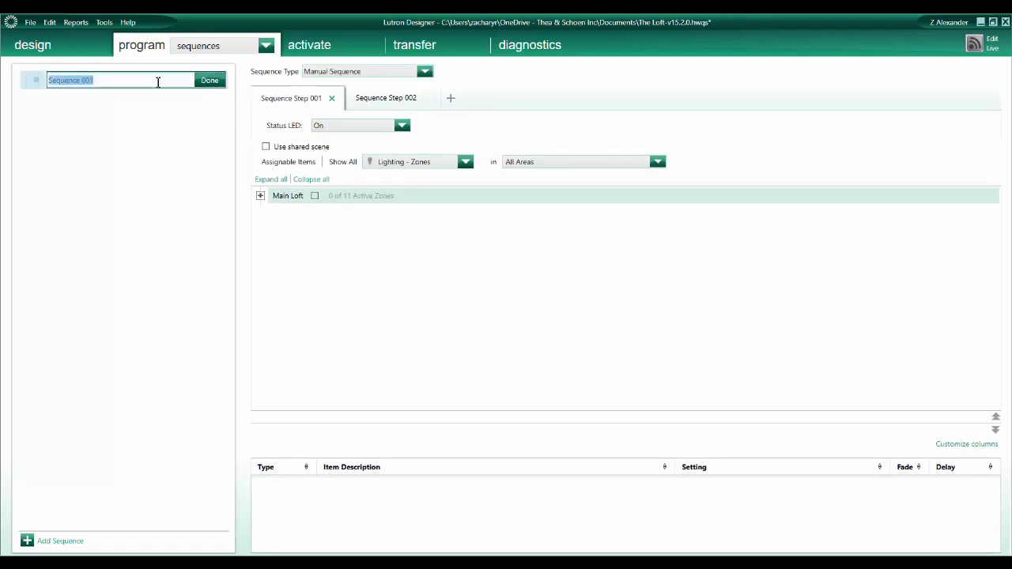
{"action": "type", "text": "Living Room "}
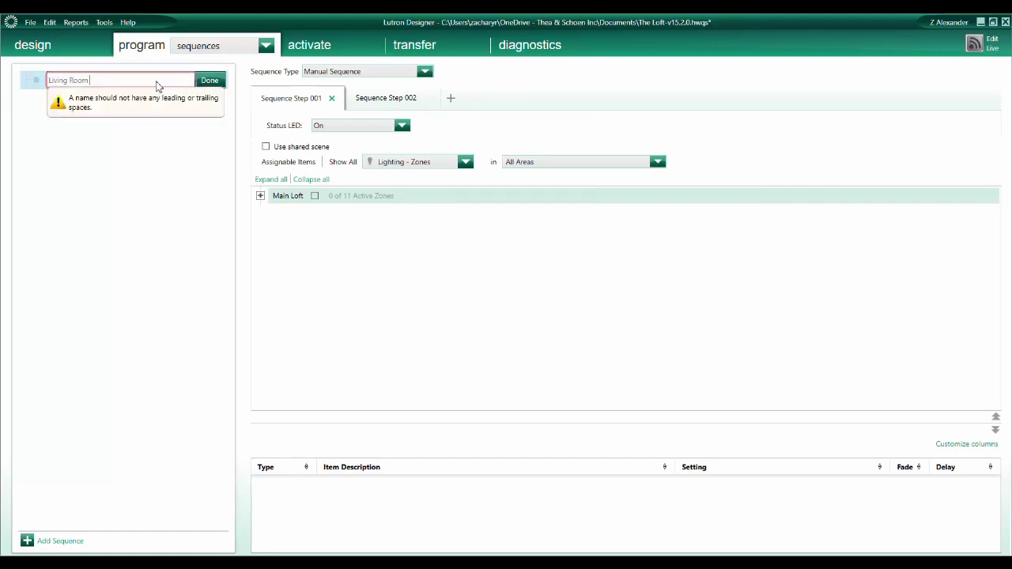
{"action": "type", "text": "Acce"}
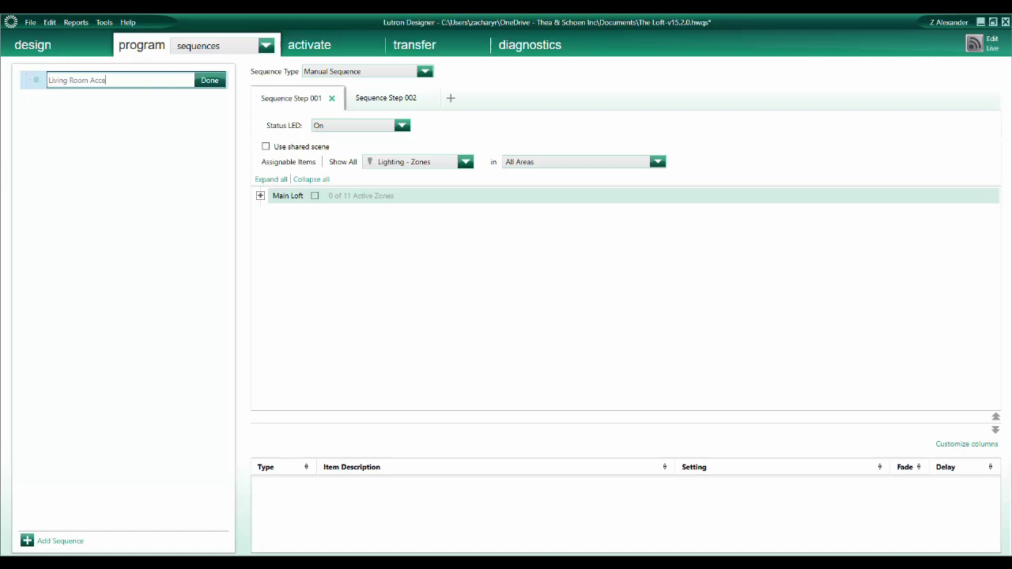
{"action": "type", "text": "nt Color"}
Save the sequence name and add Sequence Steps 003, 004 and 005.
{"action": "left_click", "coordinate": [211, 84]}
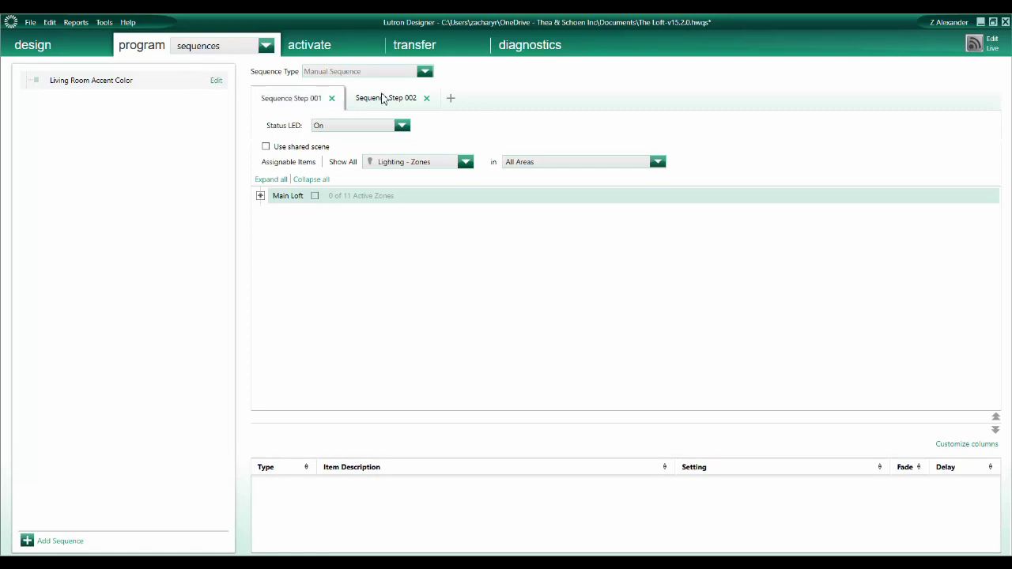
{"action": "left_click", "coordinate": [453, 101]}
{"action": "left_click", "coordinate": [547, 102]}
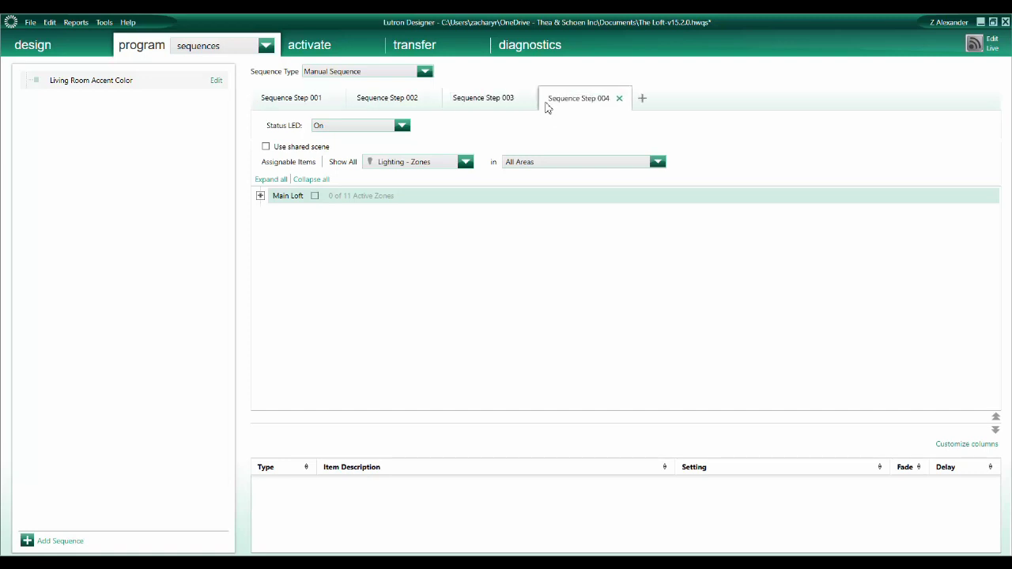
{"action": "left_click", "coordinate": [643, 101]}
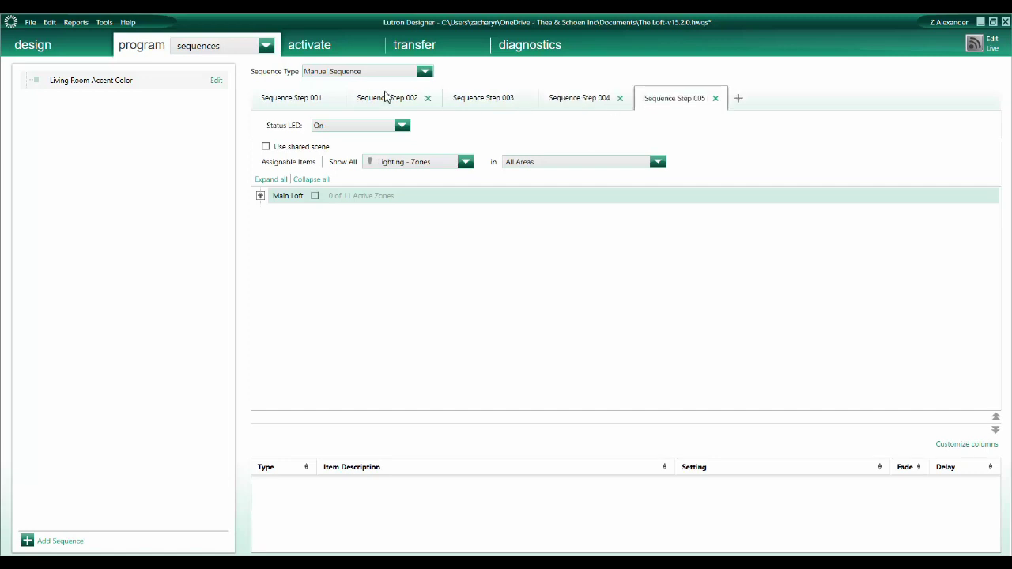
Rename the first two sequence steps Red and Green.
{"action": "left_click", "coordinate": [302, 102]}
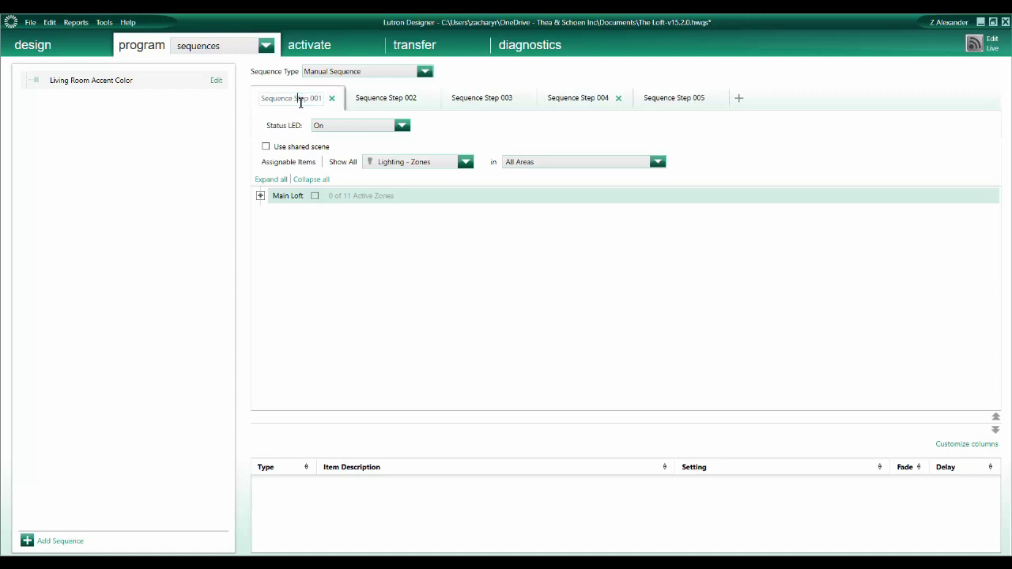
{"action": "double_click", "coordinate": [302, 102]}
{"action": "type", "text": "Red"}
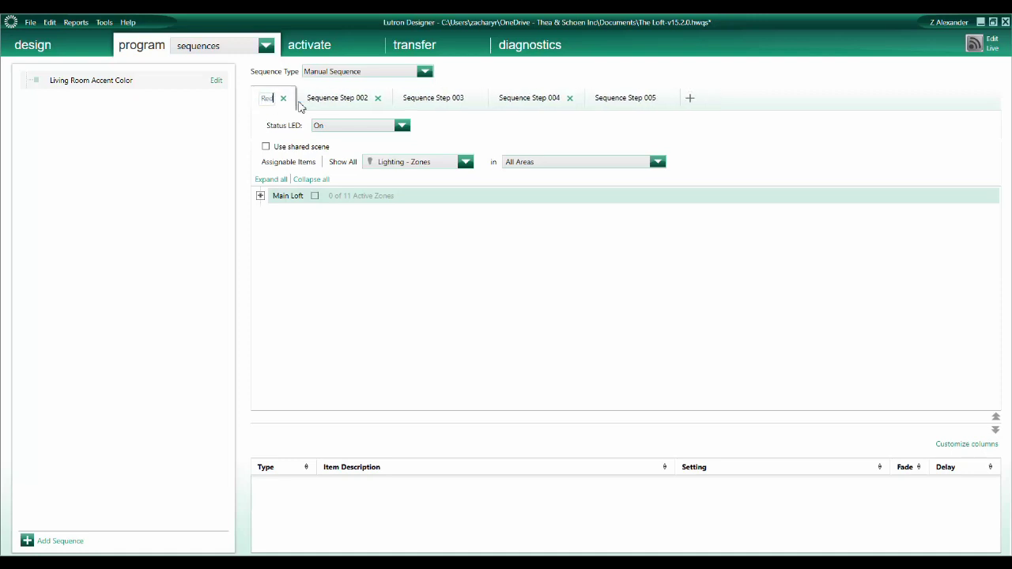
{"action": "left_click", "coordinate": [340, 100]}
{"action": "double_click", "coordinate": [340, 99]}
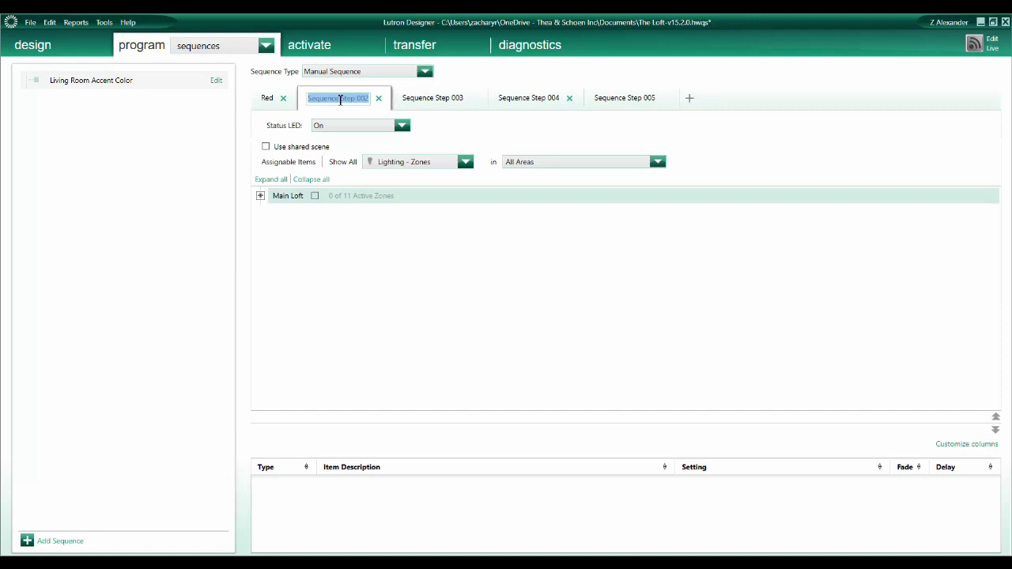
{"action": "type", "text": "Green"}
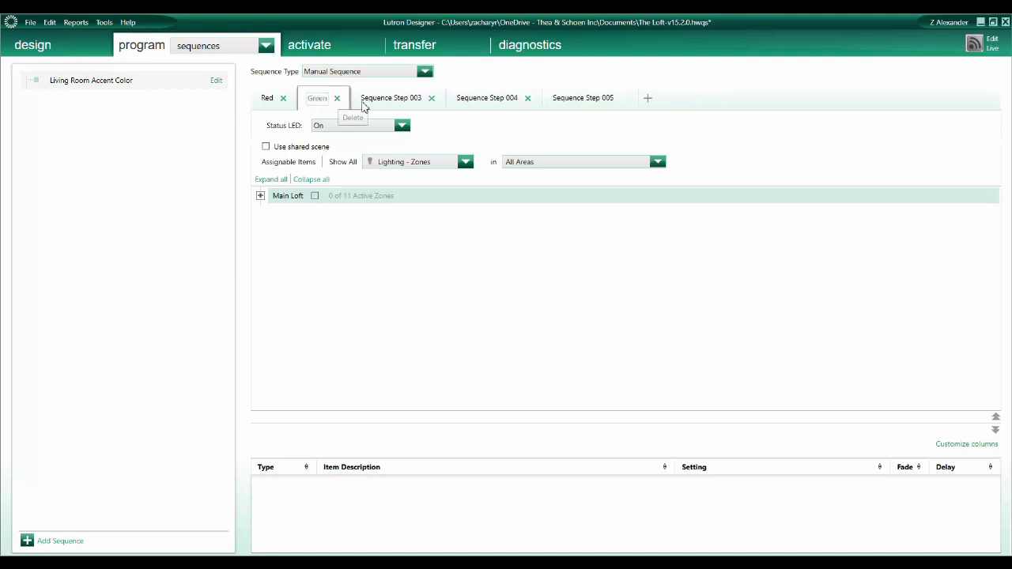
{"action": "left_click", "coordinate": [387, 99]}
Rename steps three to five Blue, Purple and Pink.
{"action": "double_click", "coordinate": [388, 99]}
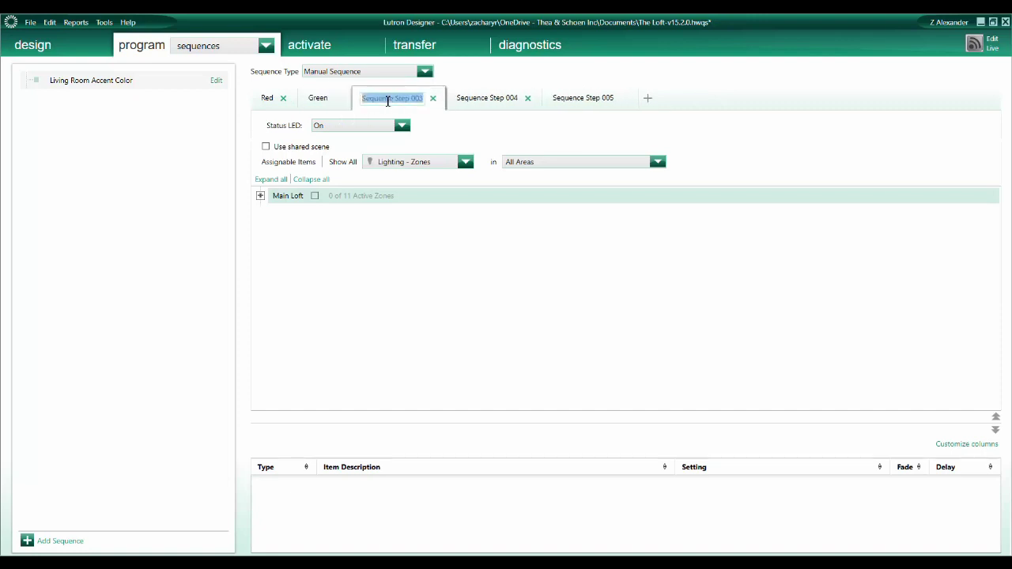
{"action": "type", "text": "Blue"}
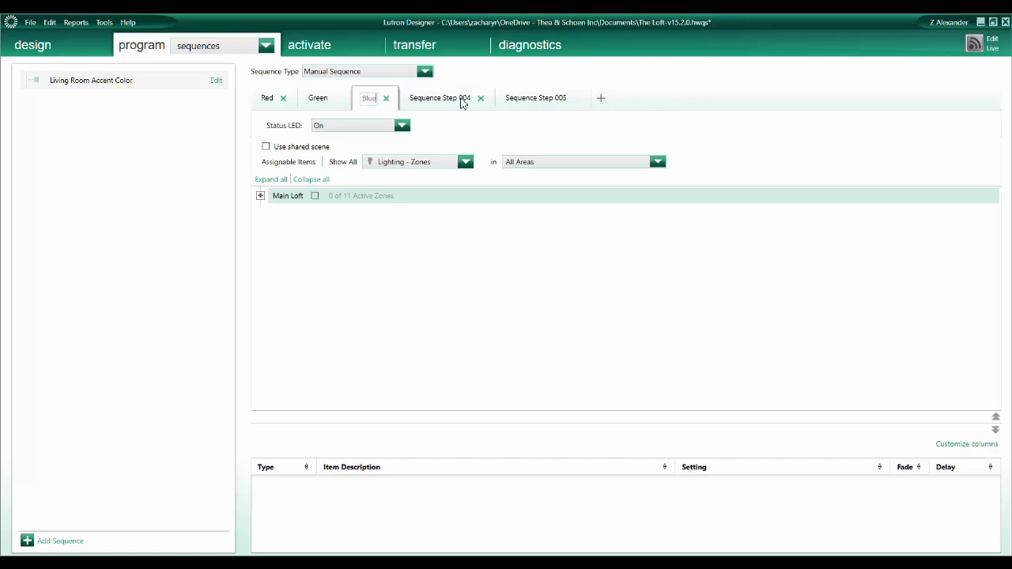
{"action": "left_click", "coordinate": [463, 99]}
{"action": "double_click", "coordinate": [462, 99]}
{"action": "type", "text": "P"}
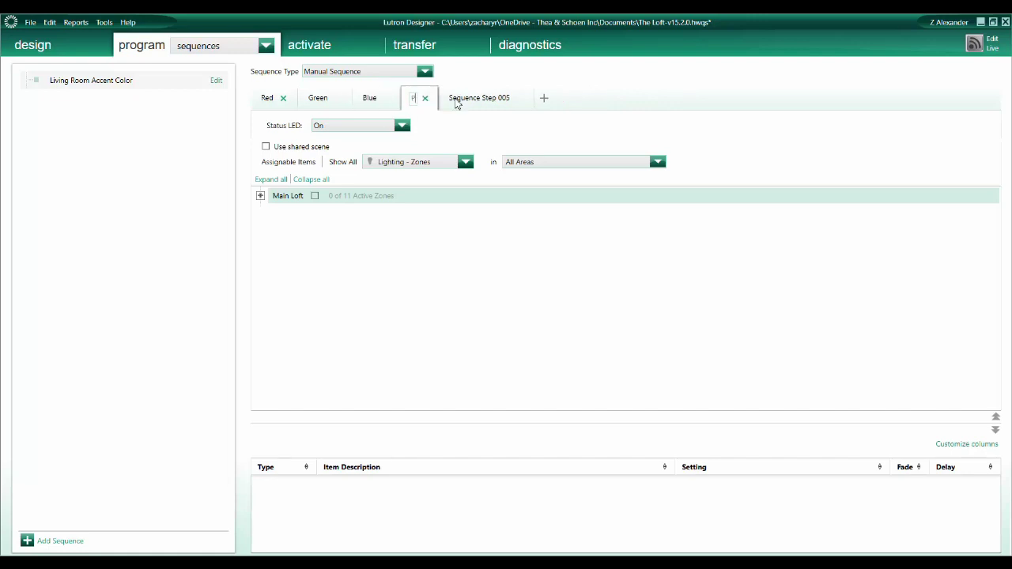
{"action": "type", "text": "urple"}
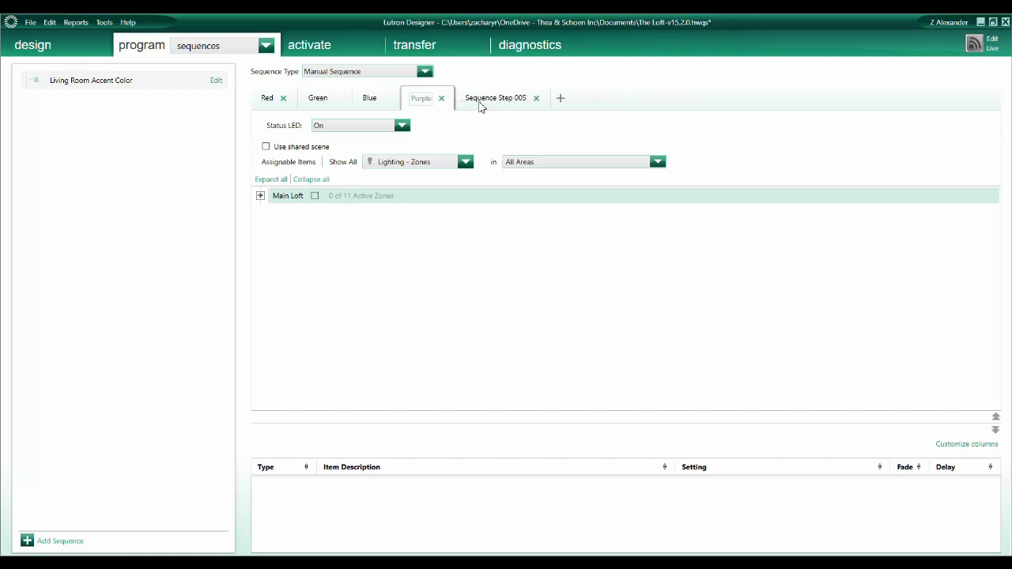
{"action": "left_click", "coordinate": [483, 100]}
{"action": "double_click", "coordinate": [482, 100]}
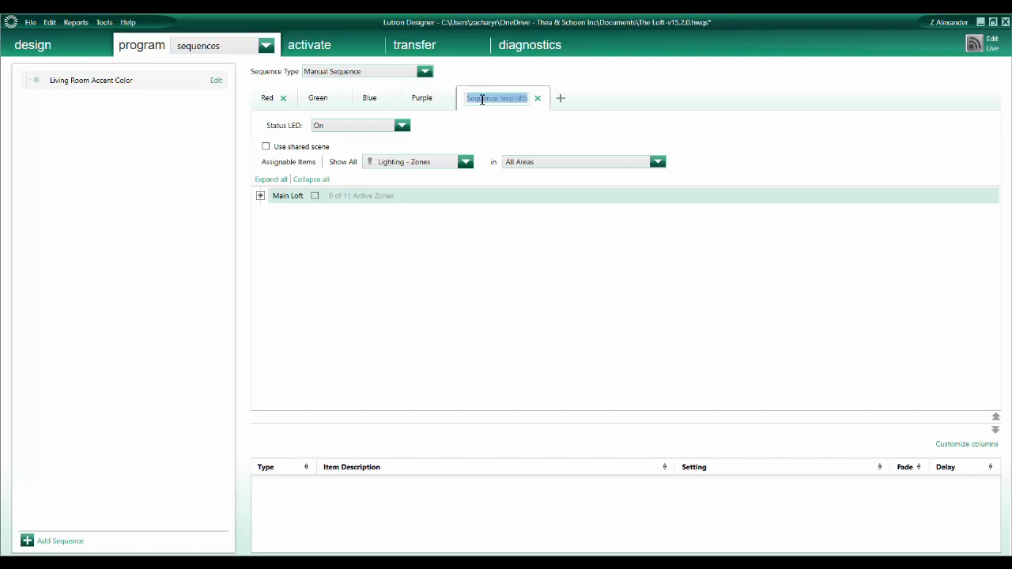
{"action": "type", "text": "Pink"}
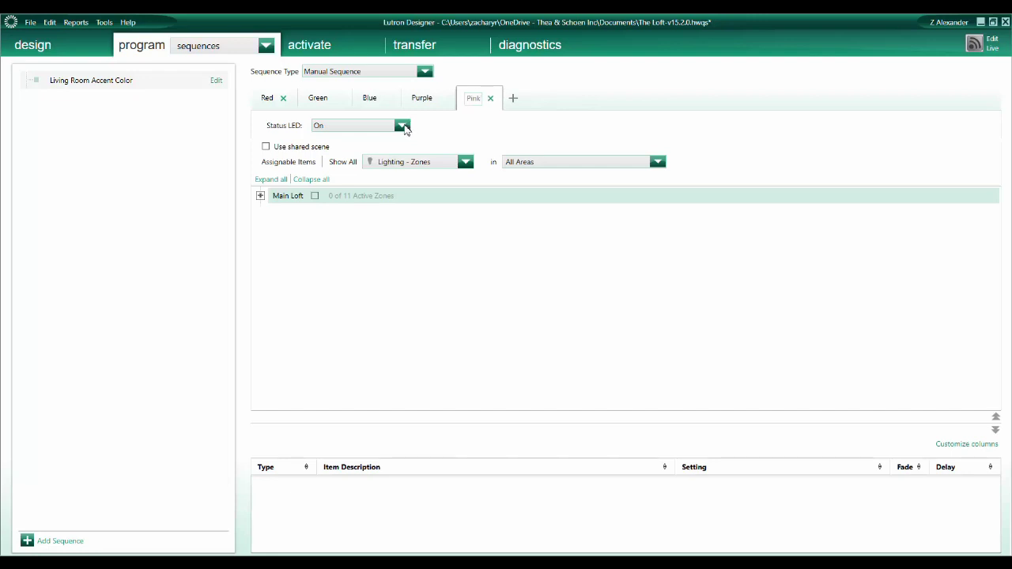
{"action": "left_click", "coordinate": [403, 126]}
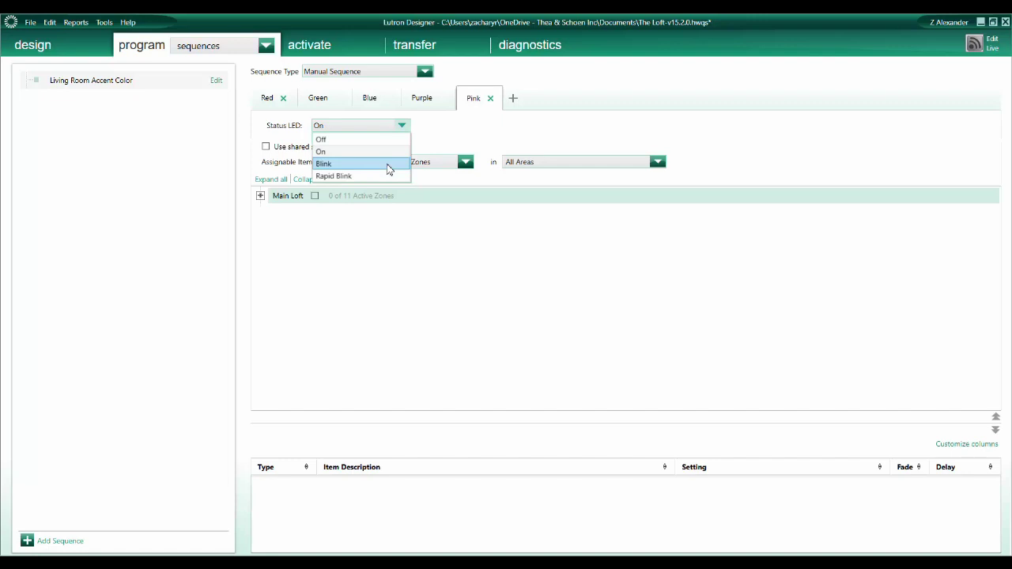
{"action": "left_click", "coordinate": [452, 145]}
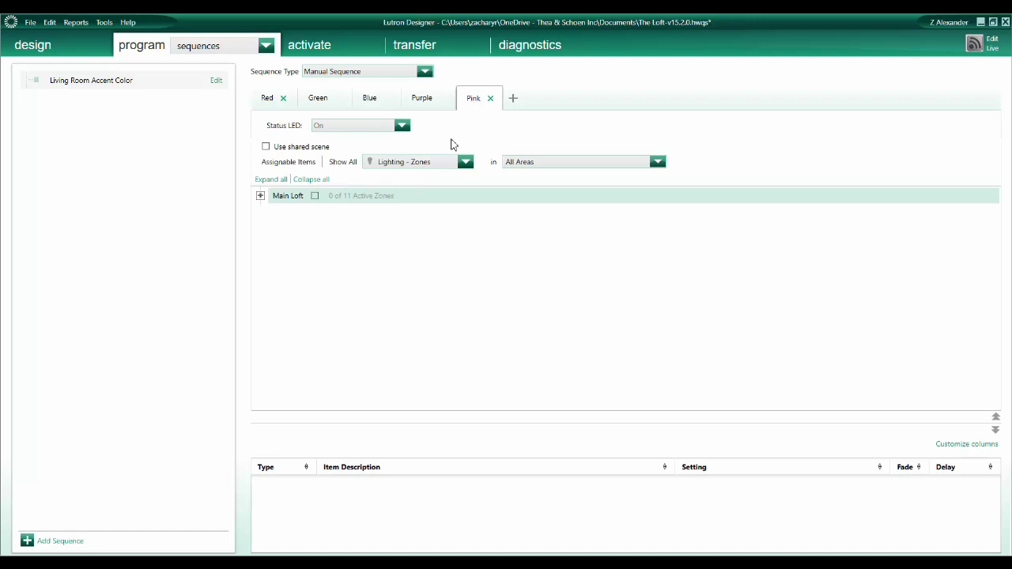
Show Ketra groups and set the Living Room Pendant to Pink in the Pink step.
{"action": "left_click", "coordinate": [397, 162]}
{"action": "left_click", "coordinate": [404, 264]}
{"action": "left_click", "coordinate": [281, 180]}
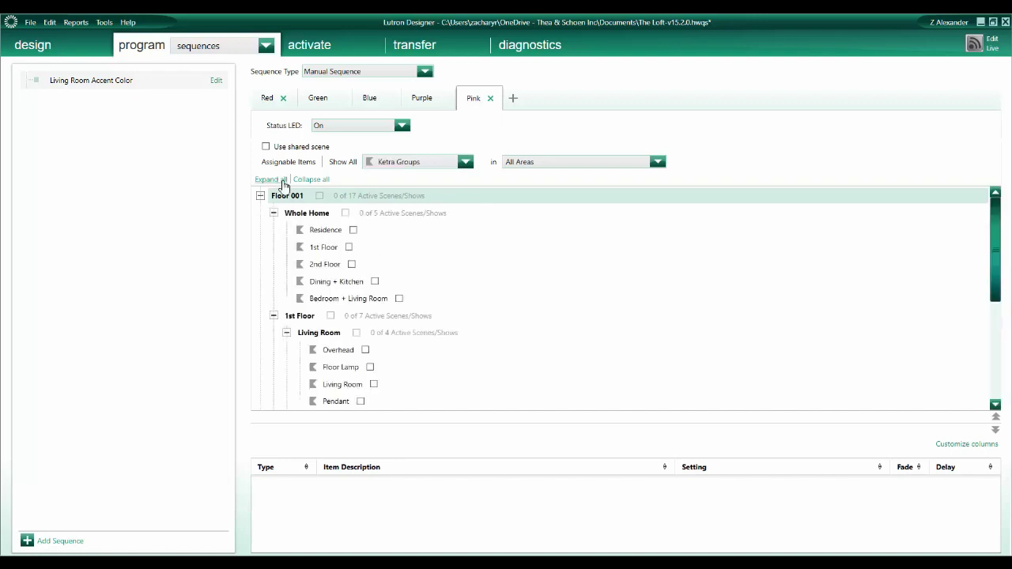
{"action": "left_click", "coordinate": [361, 402]}
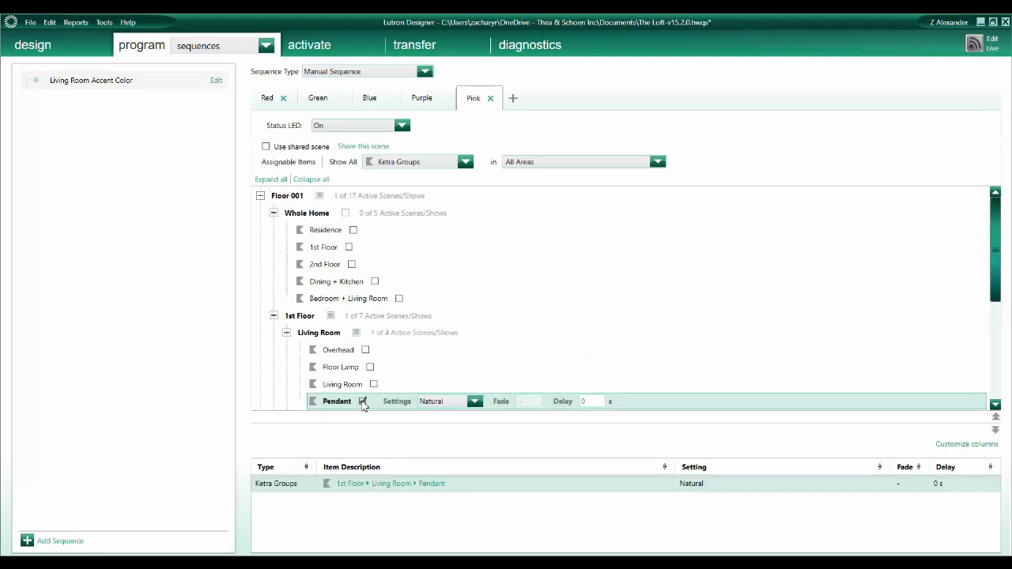
{"action": "left_click", "coordinate": [474, 402]}
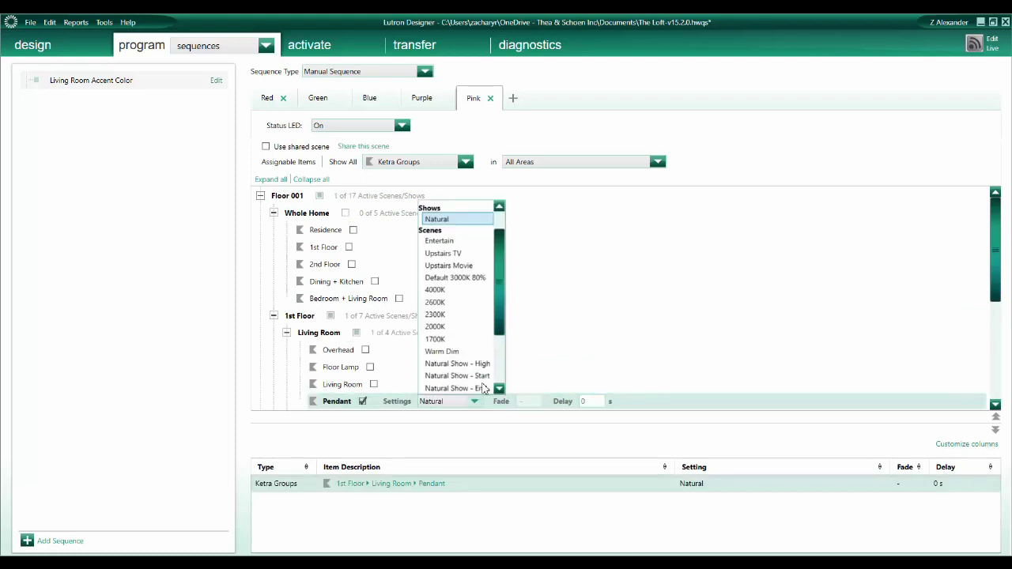
{"action": "left_click", "coordinate": [499, 387]}
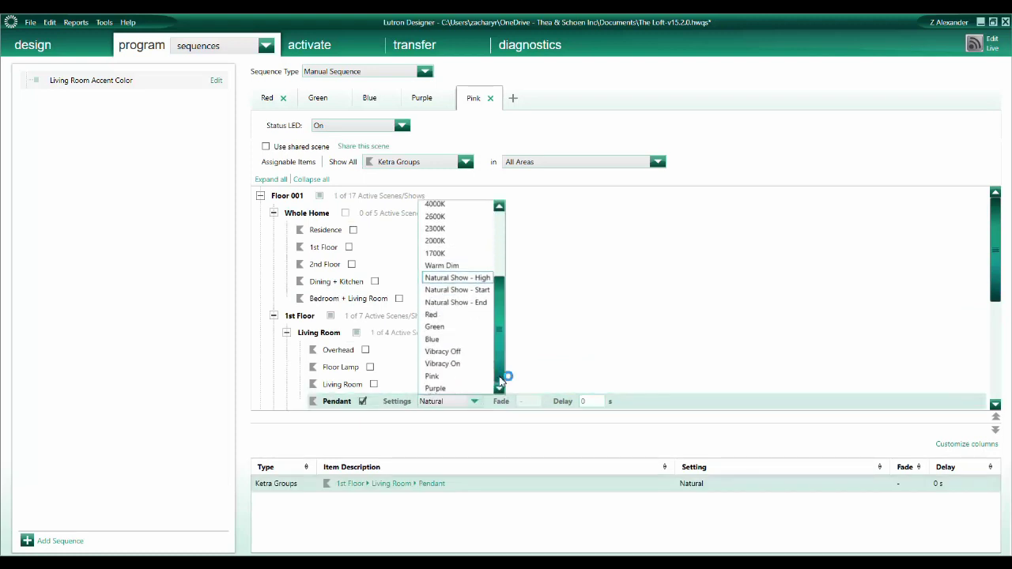
{"action": "left_click", "coordinate": [477, 377]}
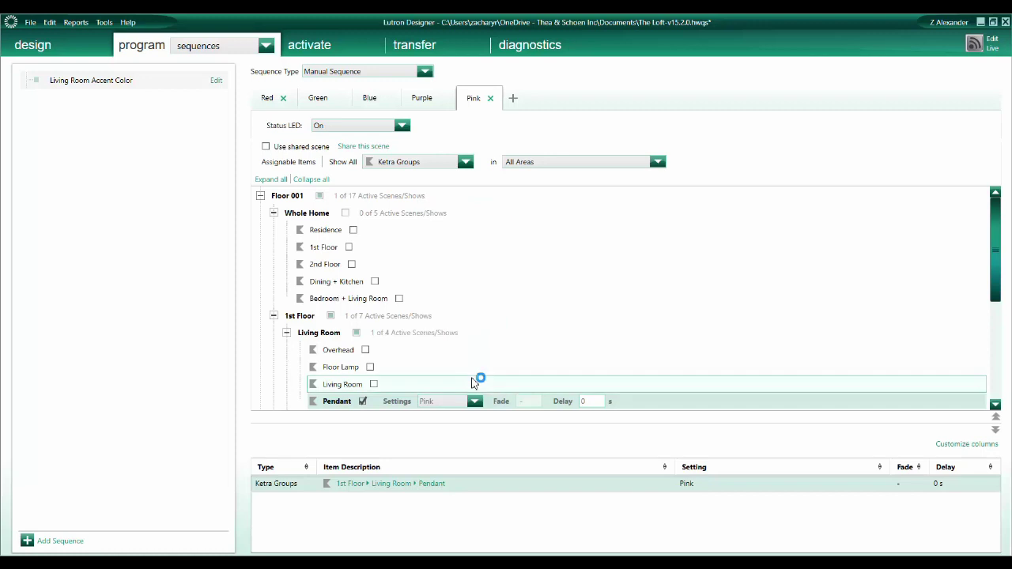
Set the Pendant to Purple in the Purple step and Blue in the Blue step.
{"action": "left_click", "coordinate": [434, 101]}
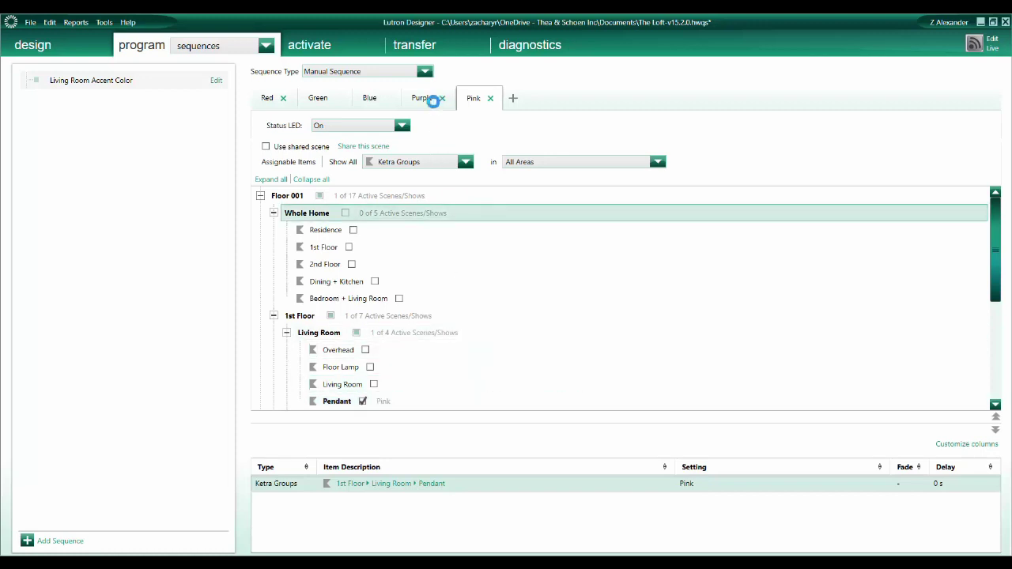
{"action": "left_click", "coordinate": [360, 401]}
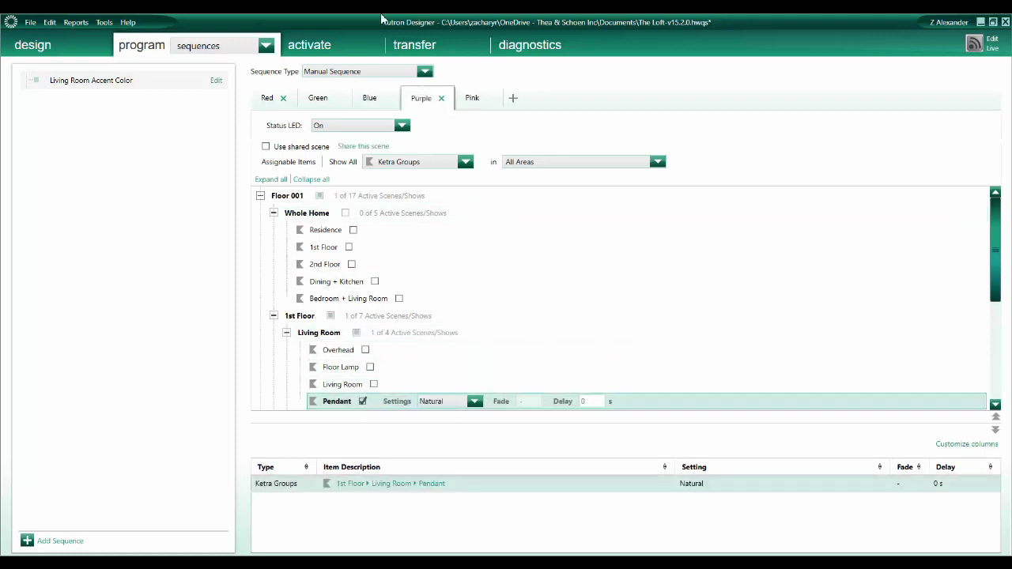
{"action": "left_click", "coordinate": [474, 402]}
{"action": "scroll", "coordinate": [472, 392], "scroll_direction": "down", "scroll_amount": 5}
{"action": "left_click", "coordinate": [472, 391]}
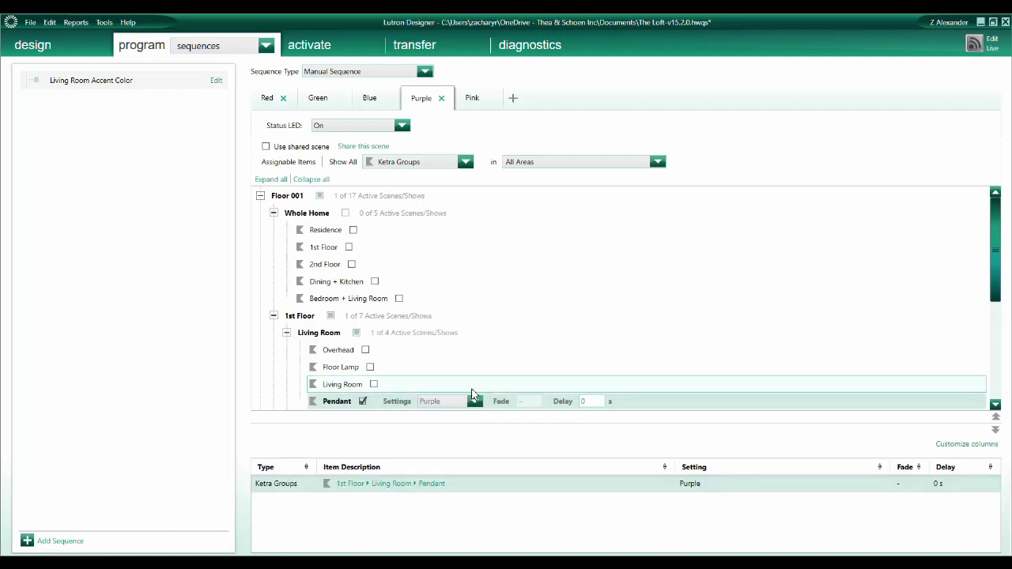
{"action": "left_click", "coordinate": [369, 98]}
{"action": "left_click", "coordinate": [360, 401]}
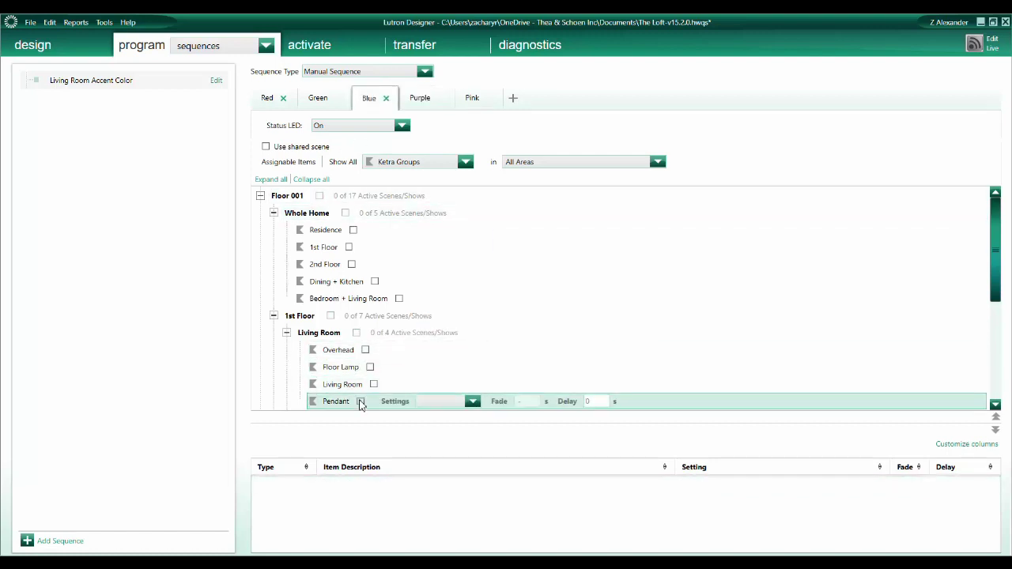
{"action": "left_click", "coordinate": [474, 401]}
{"action": "scroll", "coordinate": [499, 327], "scroll_direction": "down", "scroll_amount": 3}
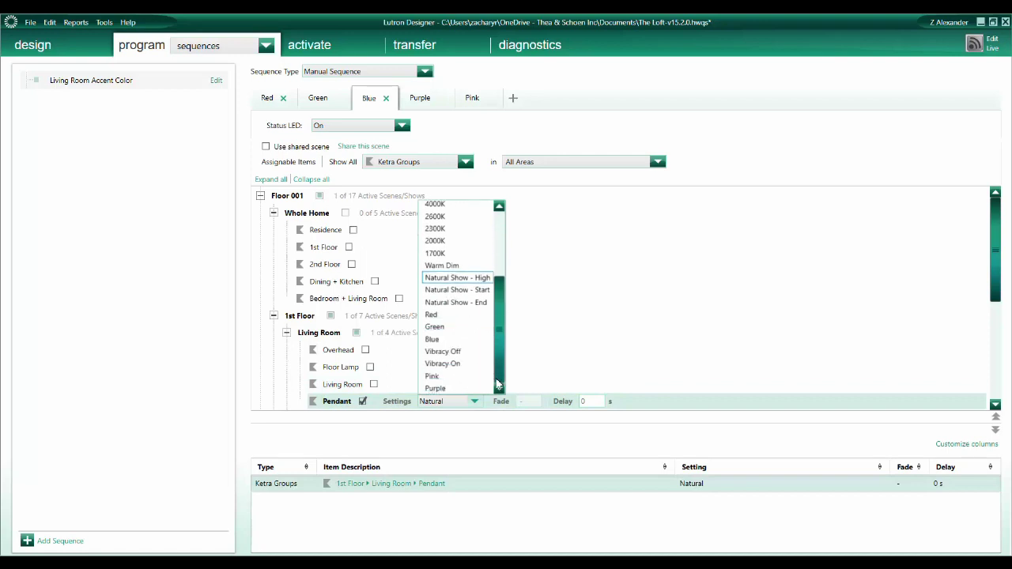
{"action": "left_click", "coordinate": [474, 339]}
Set the Pendant to Green in the Green step and Red in the Red step.
{"action": "left_click", "coordinate": [320, 101]}
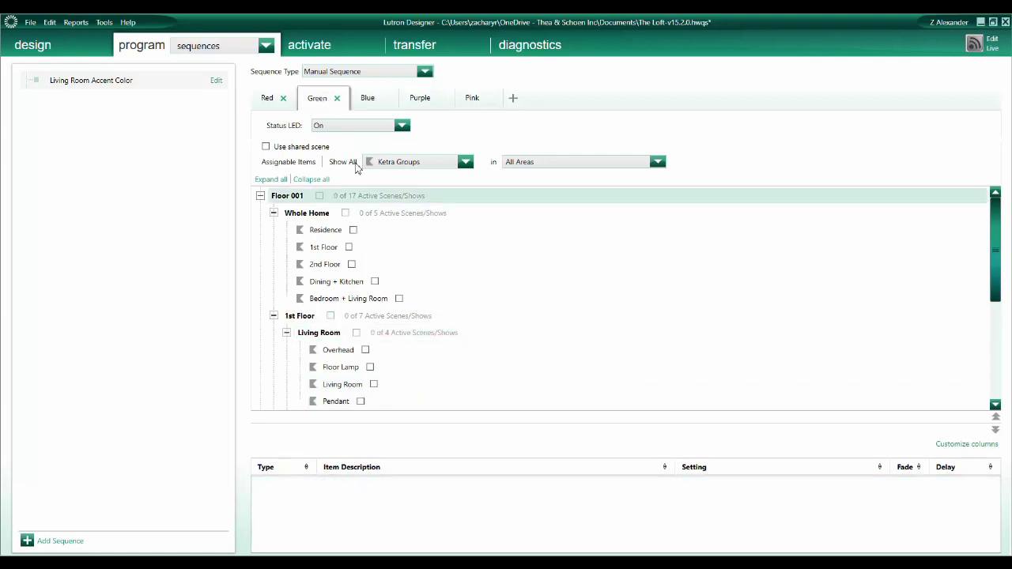
{"action": "left_click", "coordinate": [362, 401]}
{"action": "left_click", "coordinate": [475, 402]}
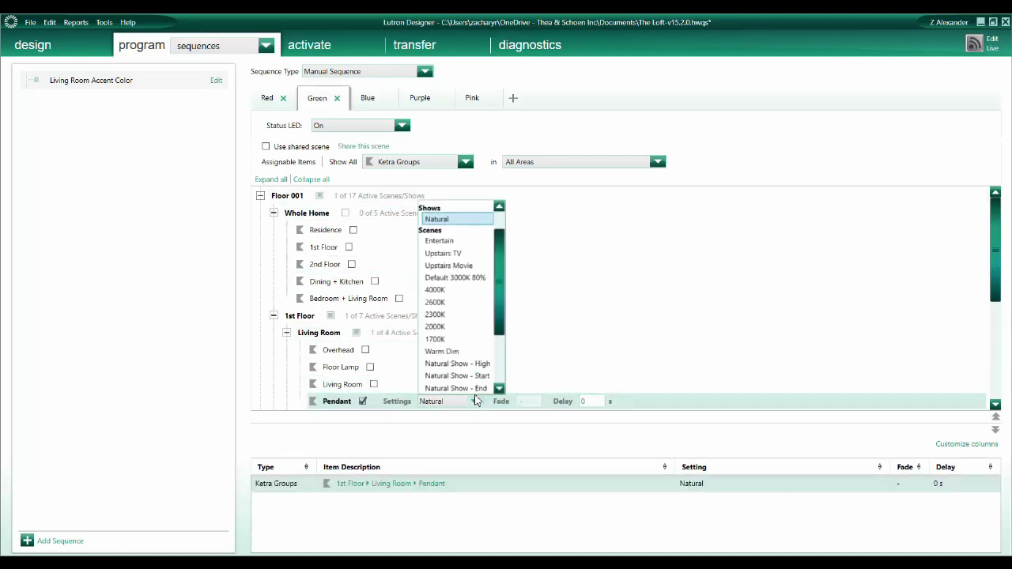
{"action": "scroll", "coordinate": [466, 340], "scroll_direction": "down", "scroll_amount": 5}
{"action": "left_click", "coordinate": [458, 333]}
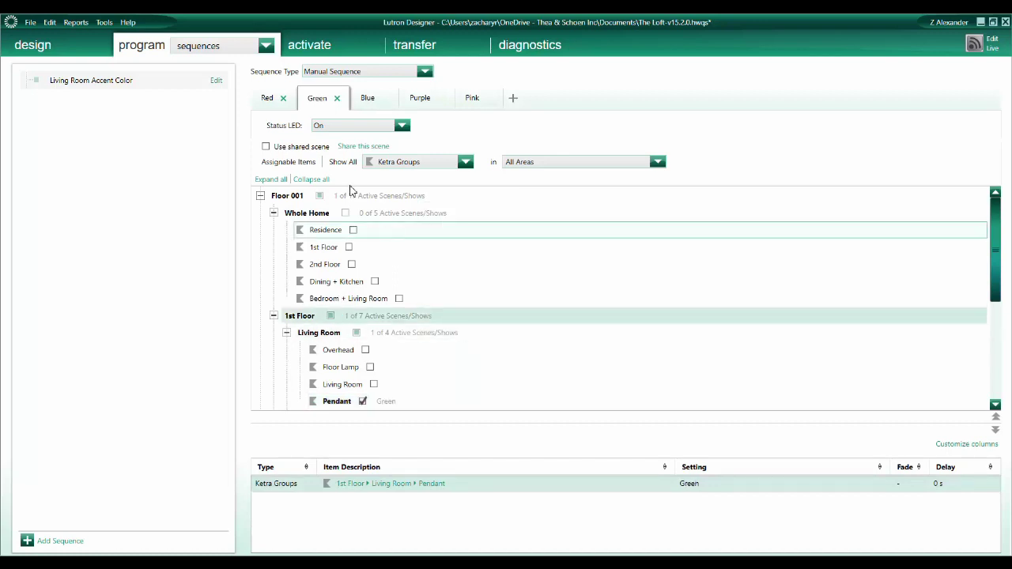
{"action": "left_click", "coordinate": [267, 98]}
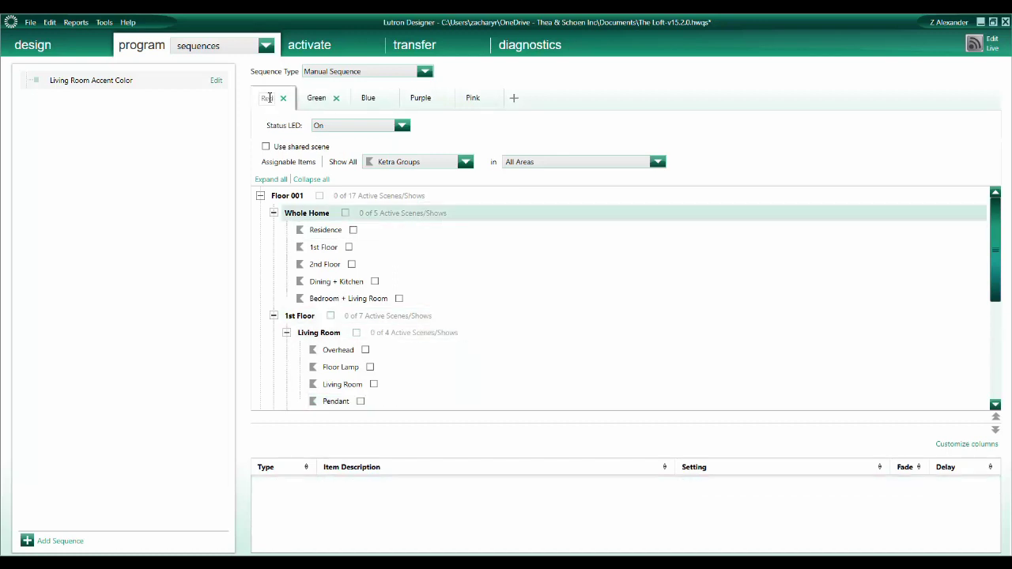
{"action": "left_click", "coordinate": [363, 401]}
{"action": "left_click", "coordinate": [475, 401]}
{"action": "scroll", "coordinate": [498, 334], "scroll_direction": "down", "scroll_amount": 5}
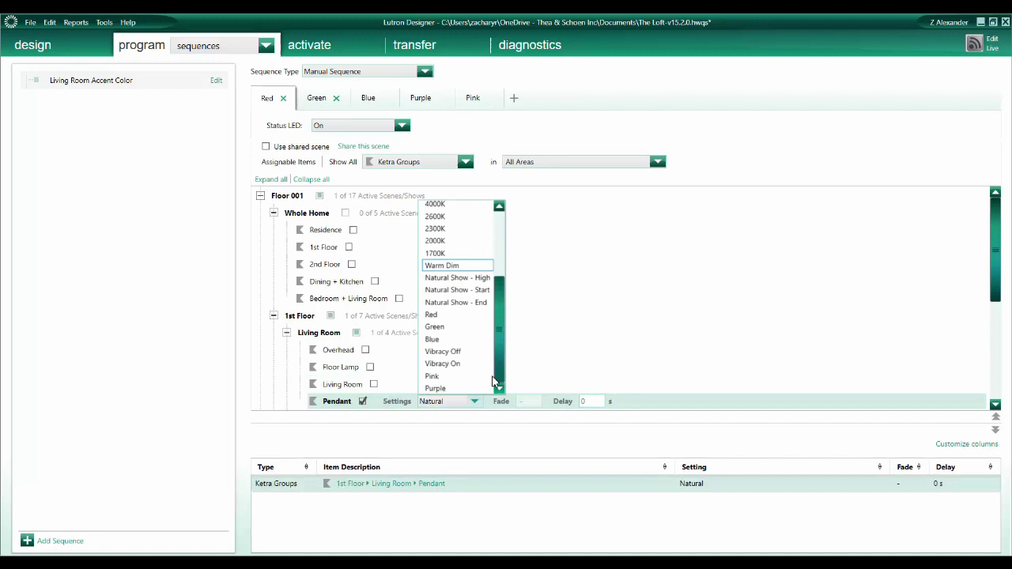
{"action": "left_click", "coordinate": [455, 319]}
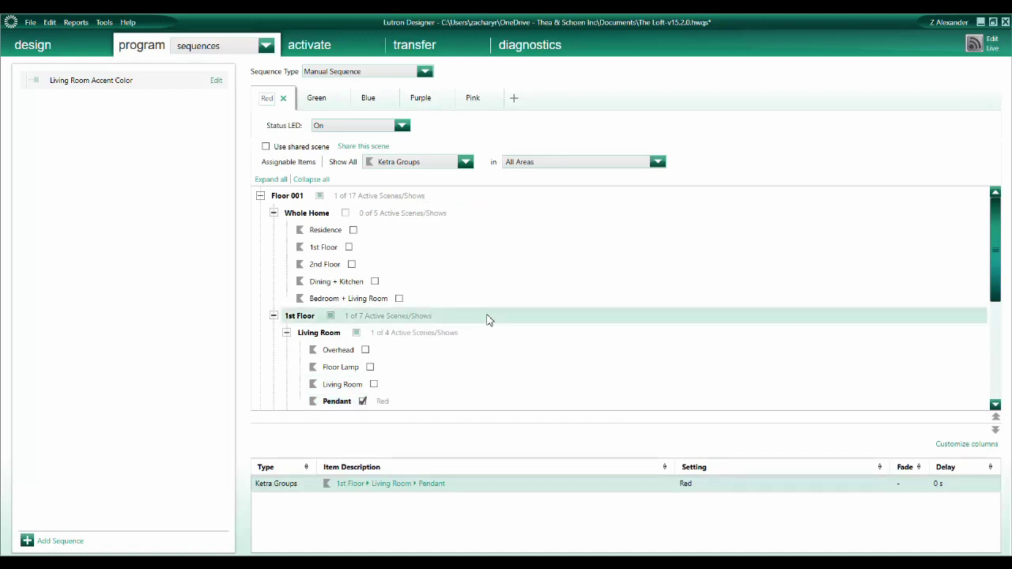
Switch to program > devices and select the keypad's Accent Color button.
{"action": "left_click", "coordinate": [266, 45]}
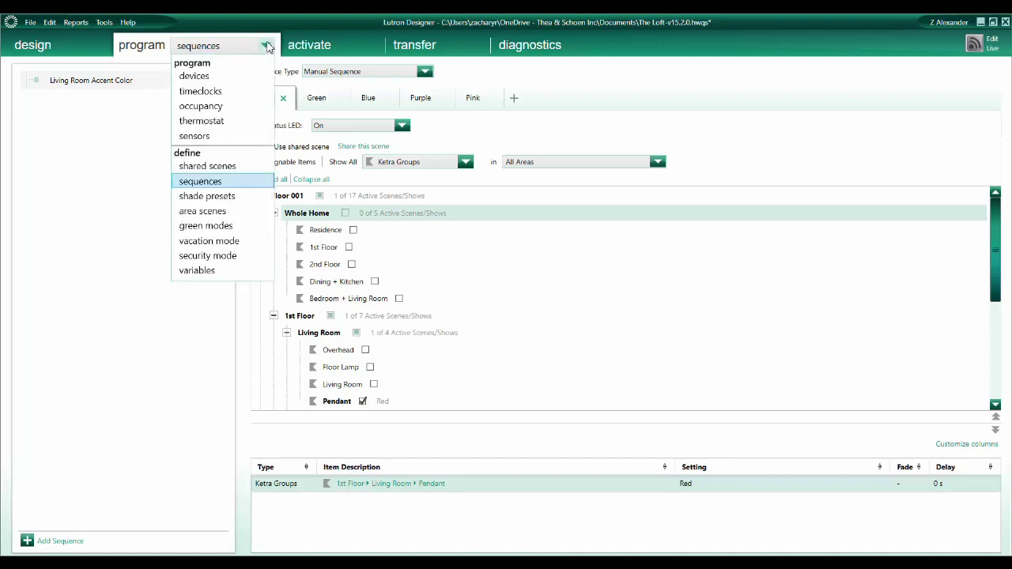
{"action": "left_click", "coordinate": [251, 79]}
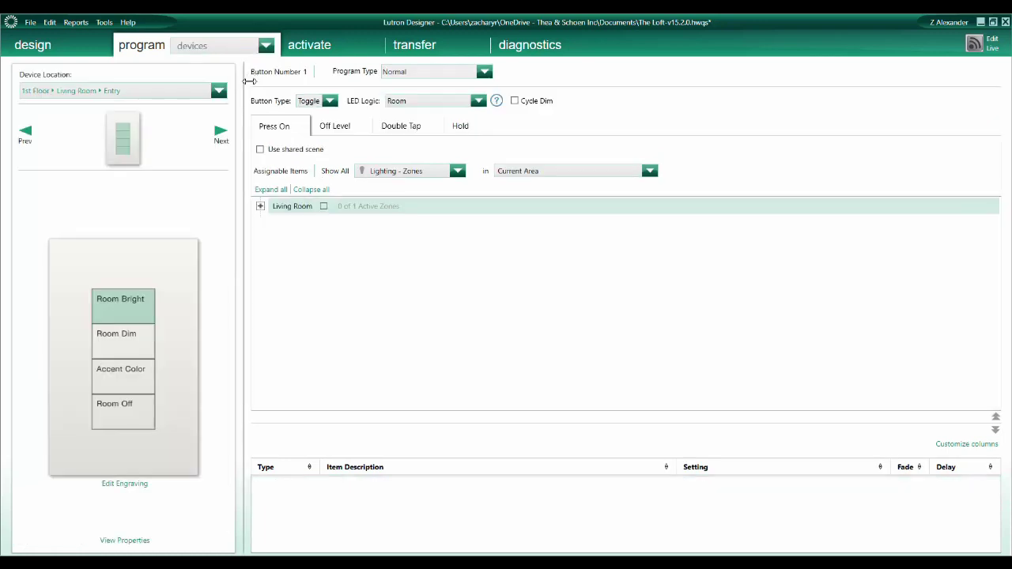
{"action": "left_click", "coordinate": [134, 382]}
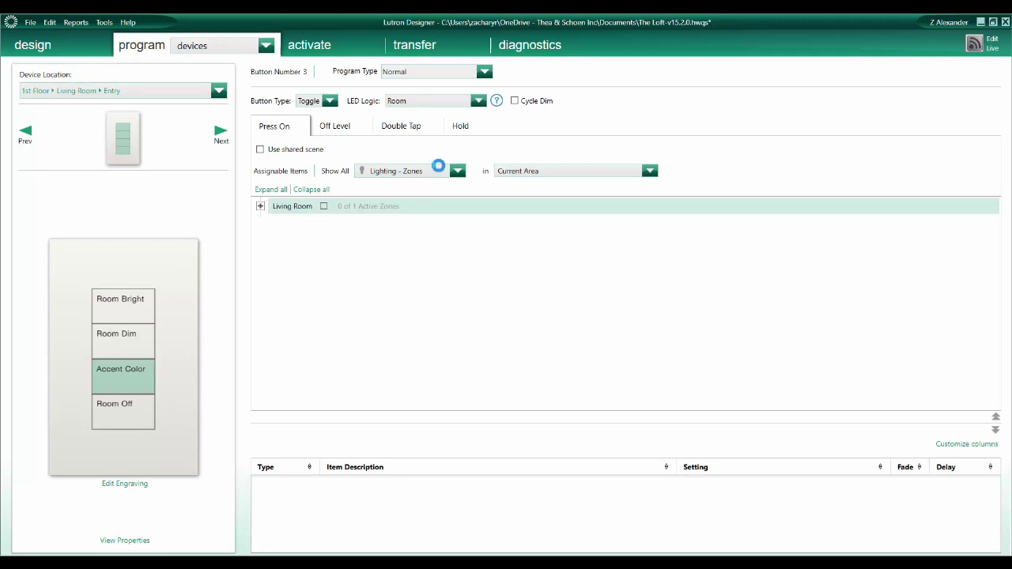
Assign the Living Room Accent Color manual sequence to the Accent Color button.
{"action": "left_click", "coordinate": [460, 174]}
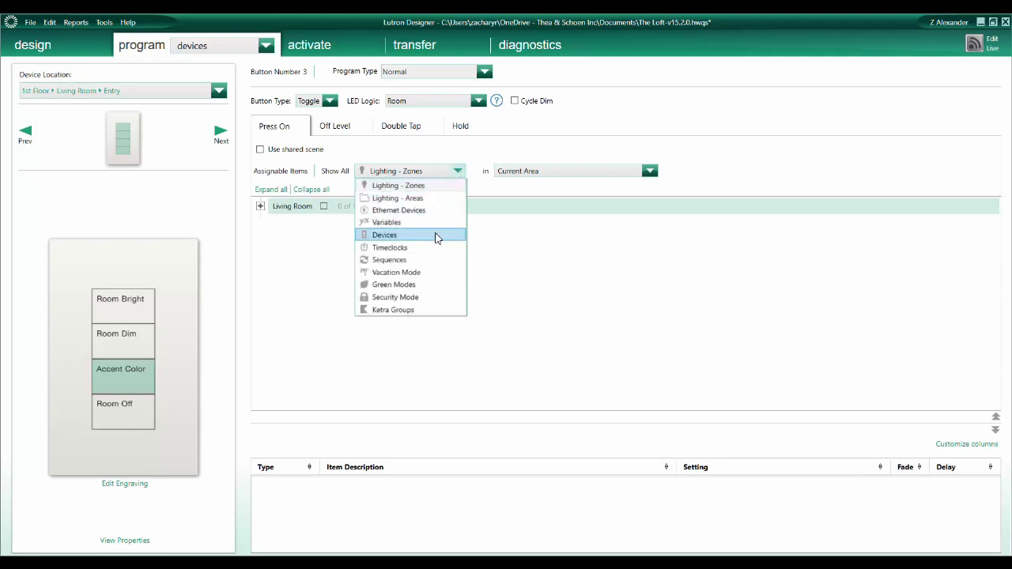
{"action": "left_click", "coordinate": [424, 262]}
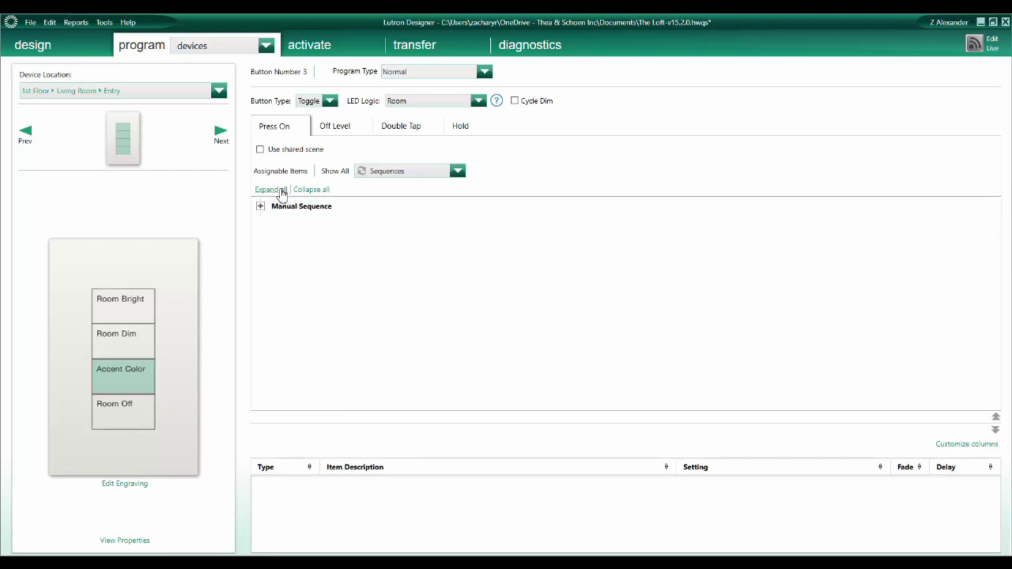
{"action": "left_click", "coordinate": [270, 190]}
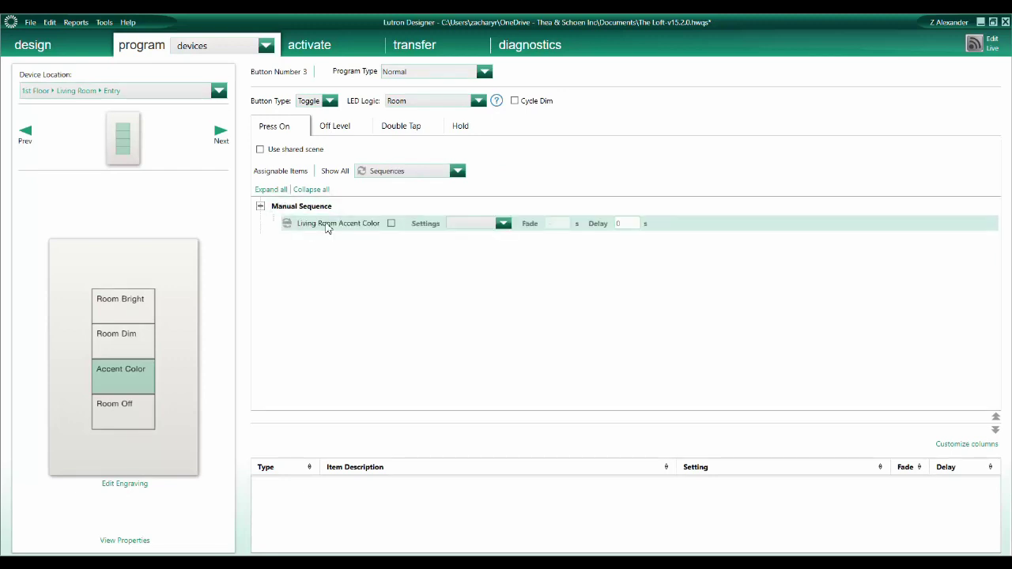
{"action": "left_click", "coordinate": [391, 223]}
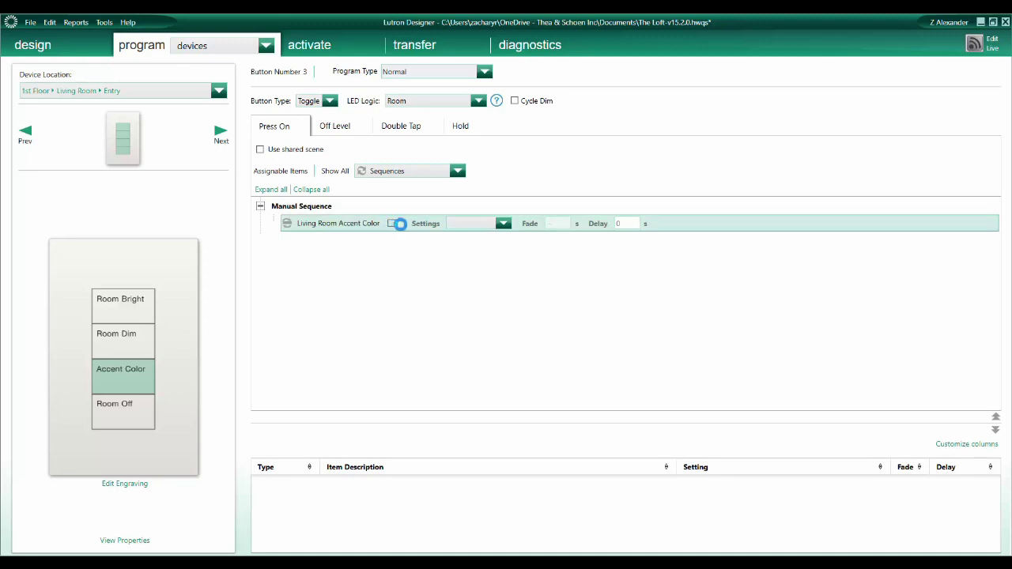
{"action": "left_click", "coordinate": [510, 225]}
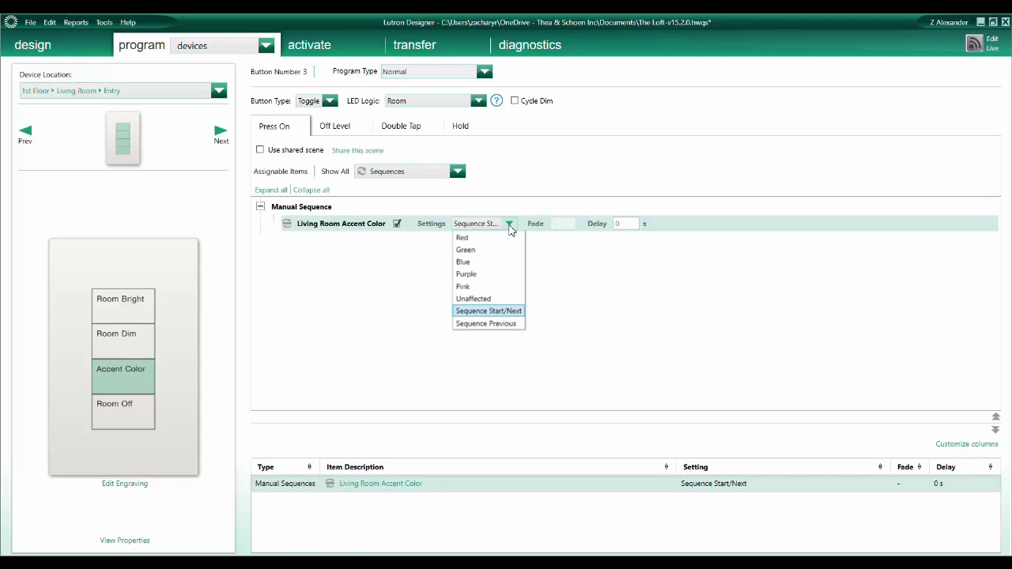
Keep Sequence Start/Next, make the button Single Action with Momentary On When Pressed LED logic.
{"action": "left_click", "coordinate": [510, 225]}
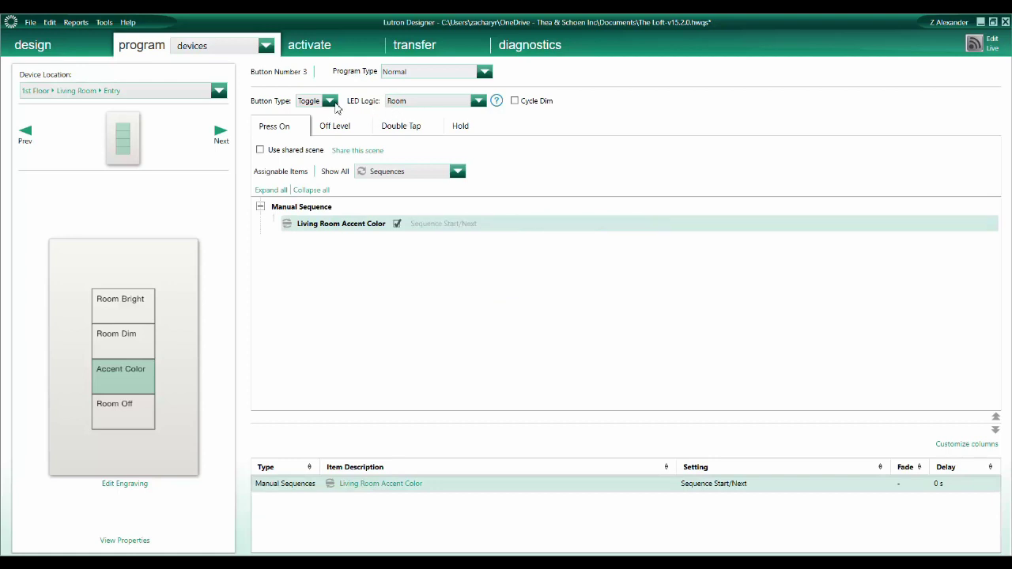
{"action": "left_click", "coordinate": [331, 101]}
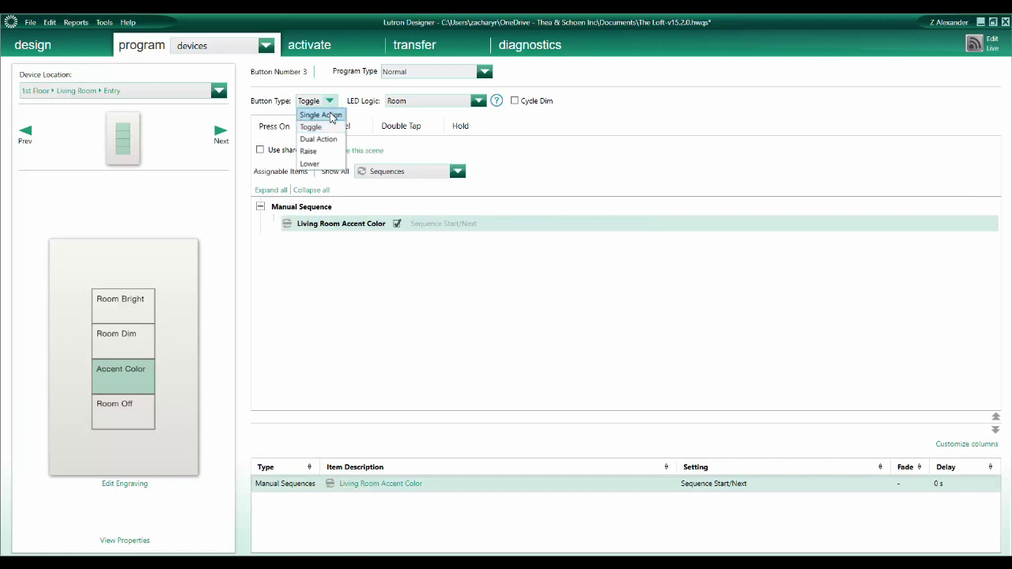
{"action": "left_click", "coordinate": [333, 109]}
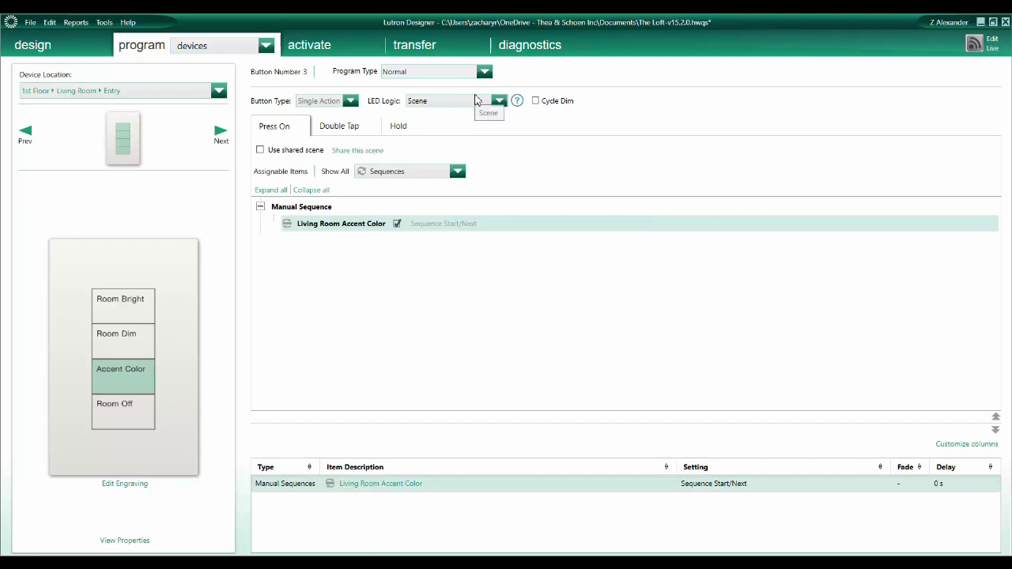
{"action": "left_click", "coordinate": [499, 101]}
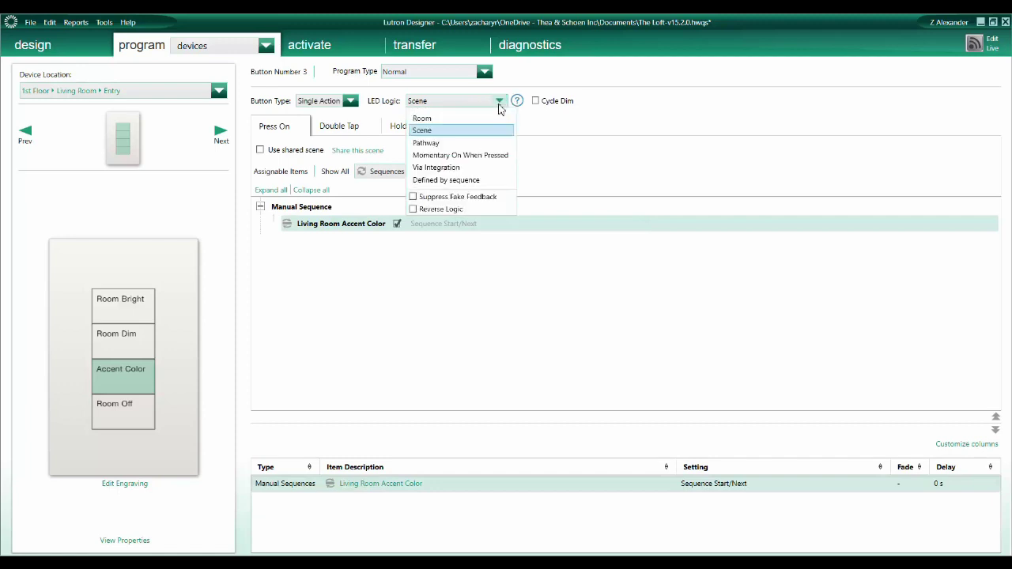
{"action": "left_click", "coordinate": [495, 161]}
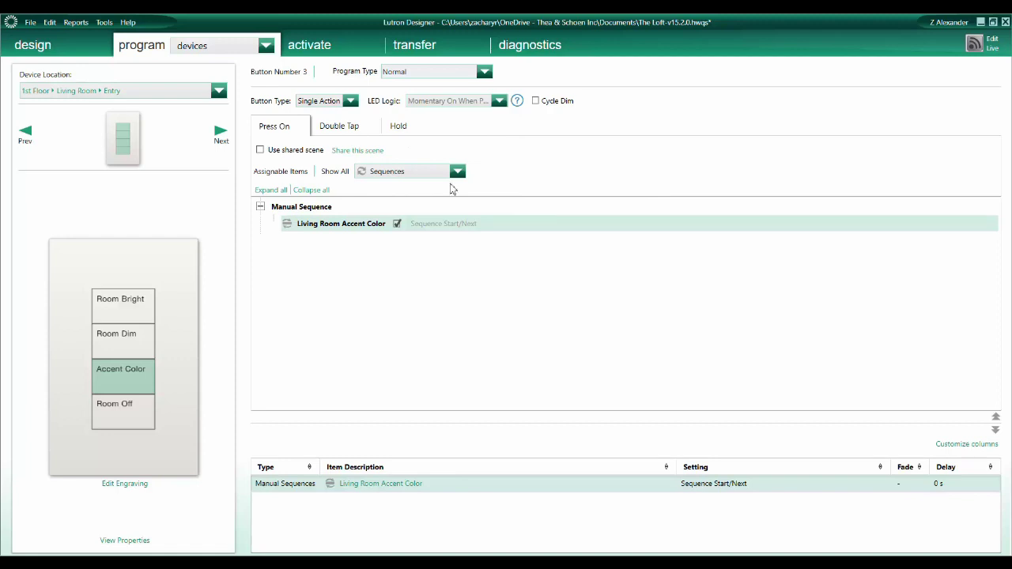
{"action": "left_click", "coordinate": [411, 223]}
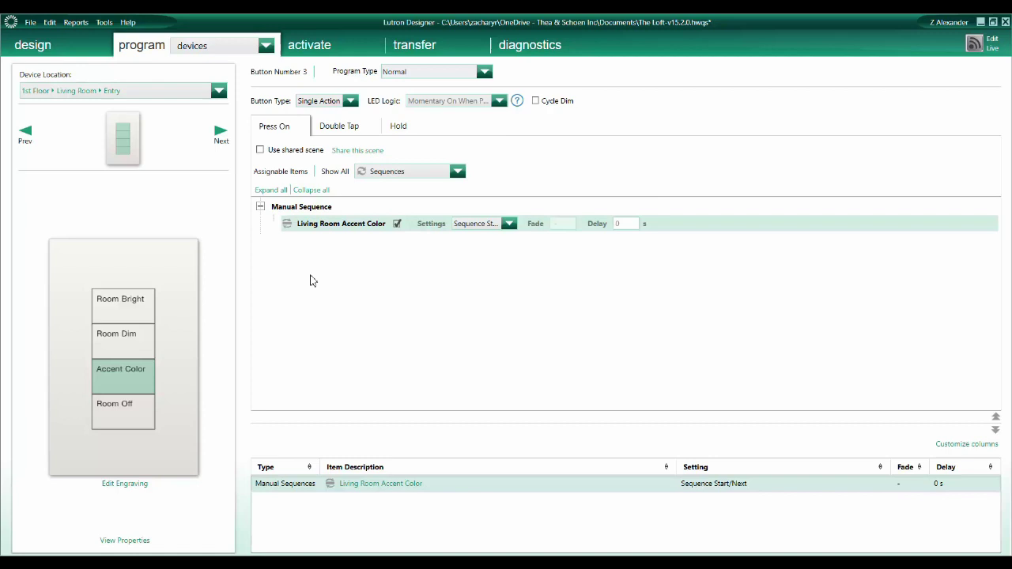
{"action": "left_click", "coordinate": [134, 379]}
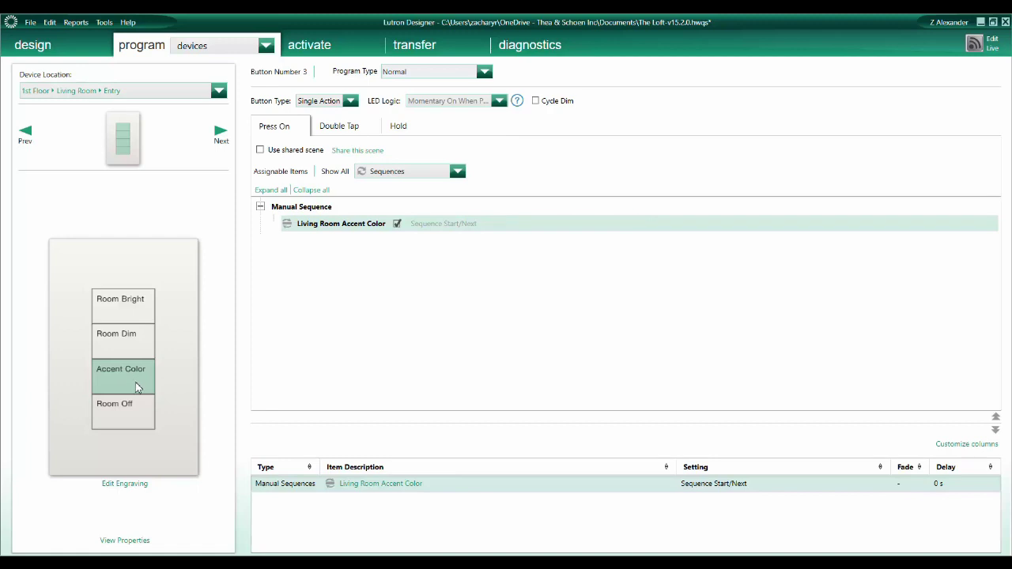
{"action": "left_click", "coordinate": [131, 418]}
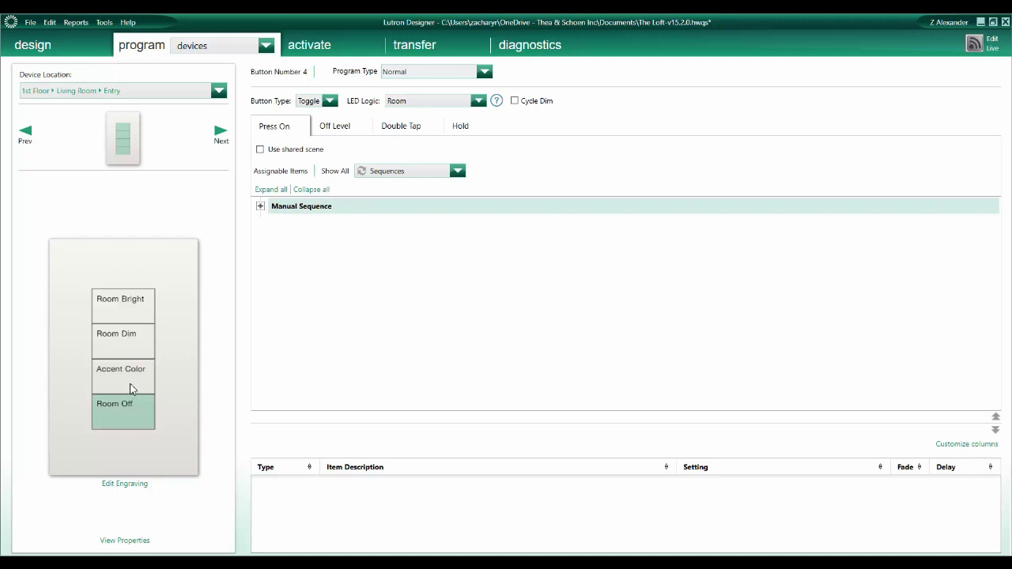
{"action": "left_click", "coordinate": [130, 388]}
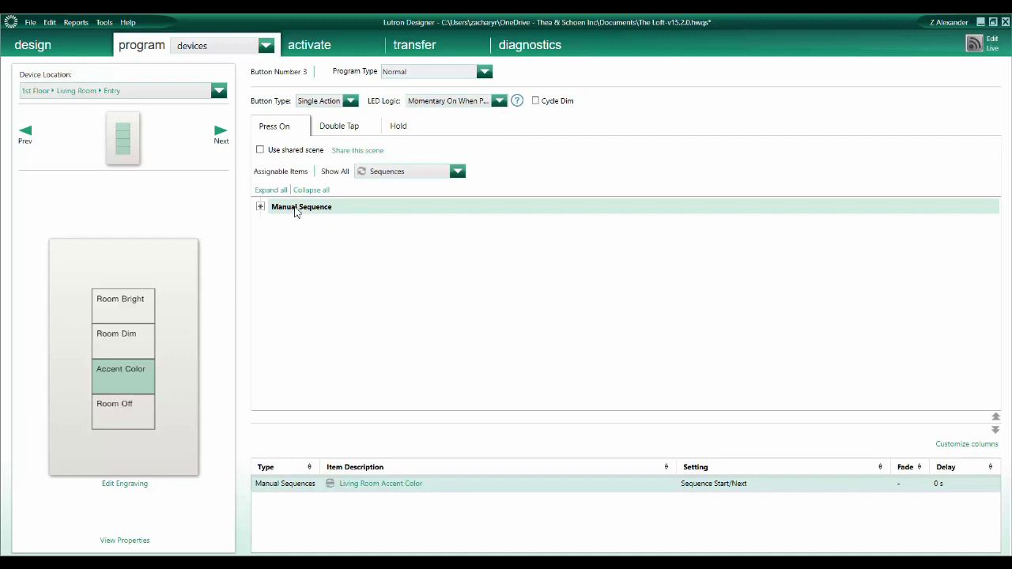
{"action": "left_click", "coordinate": [271, 190]}
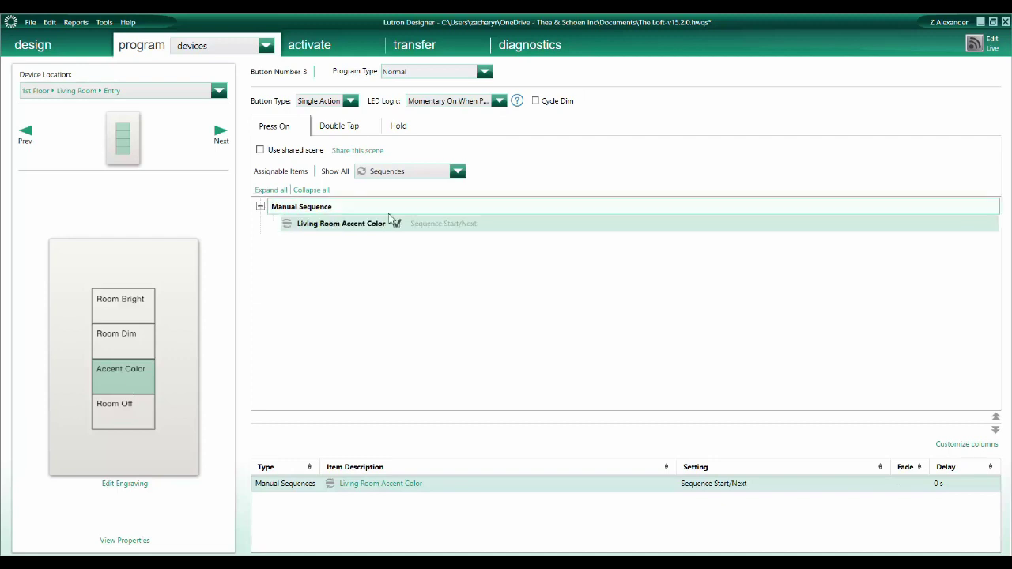
{"action": "left_click", "coordinate": [459, 227]}
{"action": "left_click", "coordinate": [509, 226]}
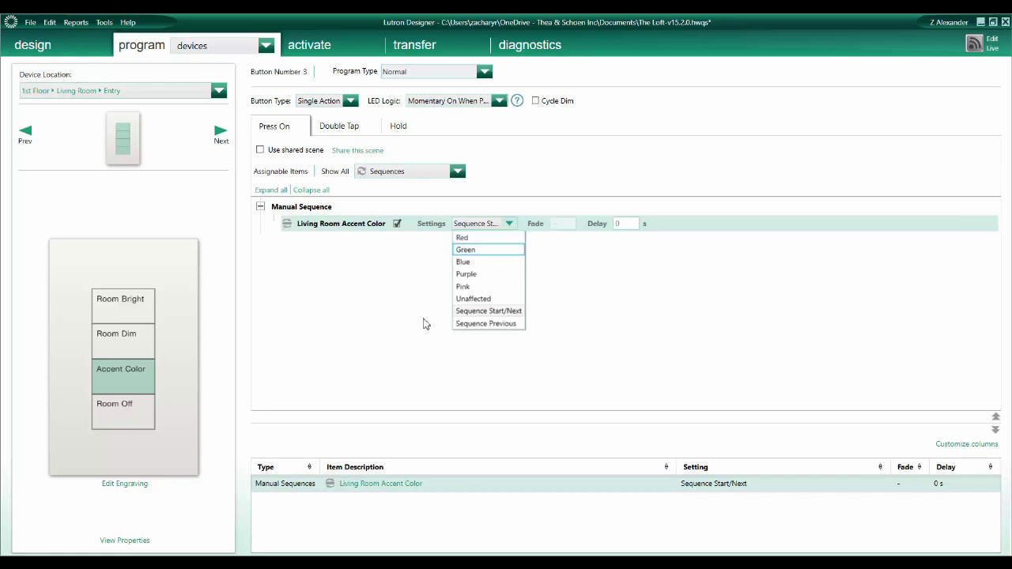
{"action": "left_click", "coordinate": [465, 315]}
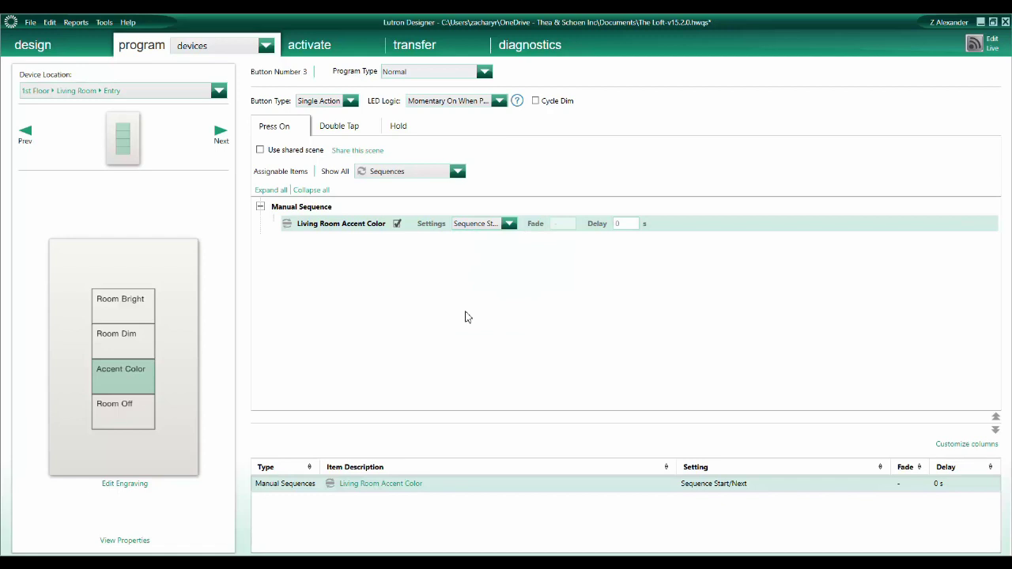